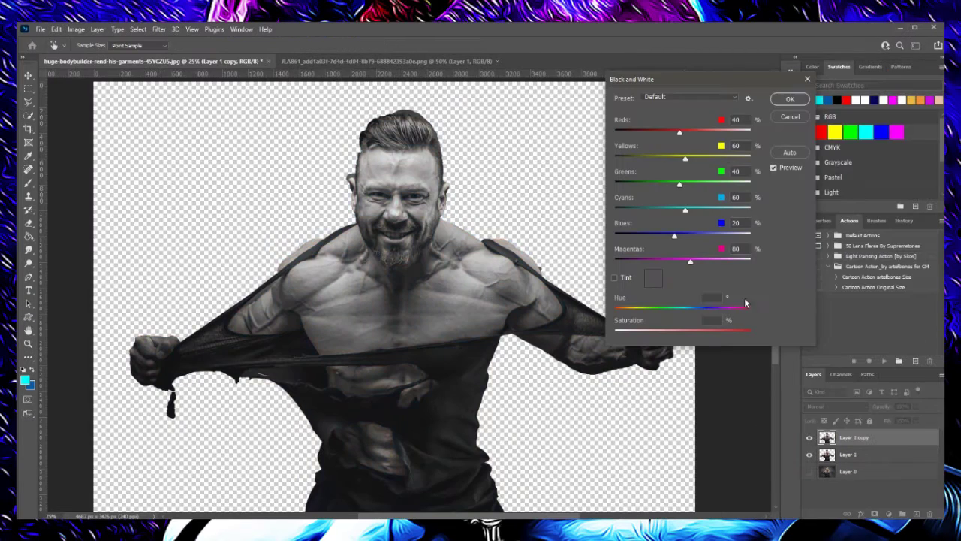
# - Try the Infrared Black & White preset on the cut-out, then discard the conversion
pyautogui.click(689, 97)
pyautogui.click(676, 143)
pyautogui.press('Down')
pyautogui.press('Down')
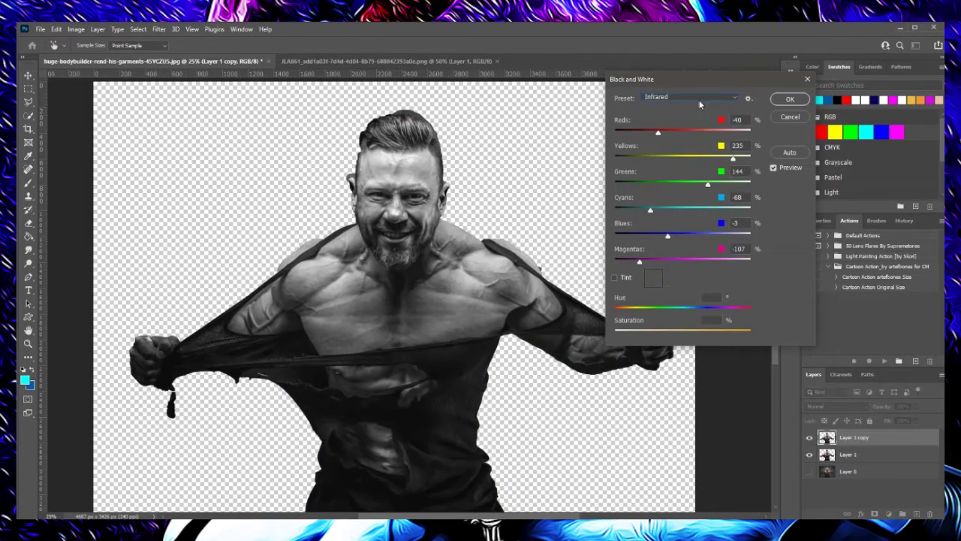
pyautogui.click(689, 97)
pyautogui.click(789, 99)
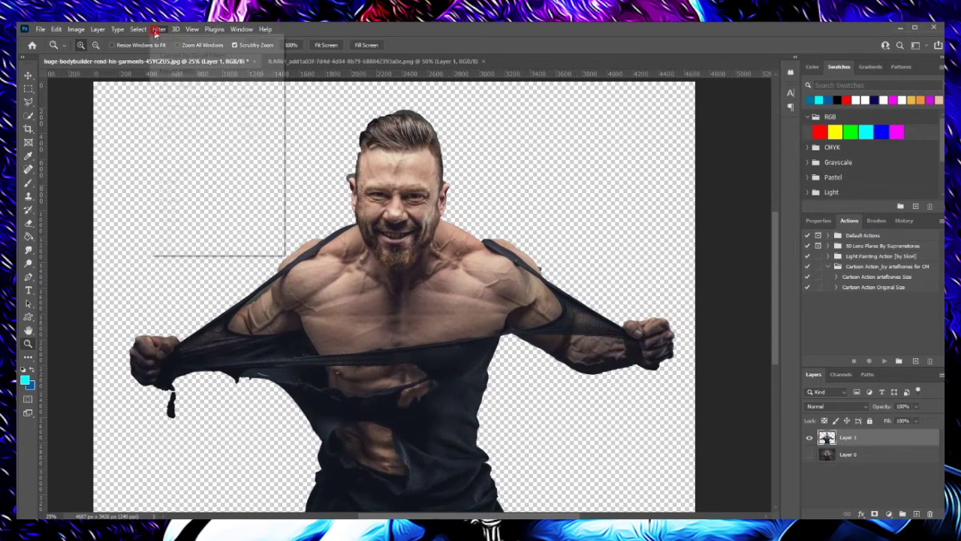
pyautogui.click(188, 70)
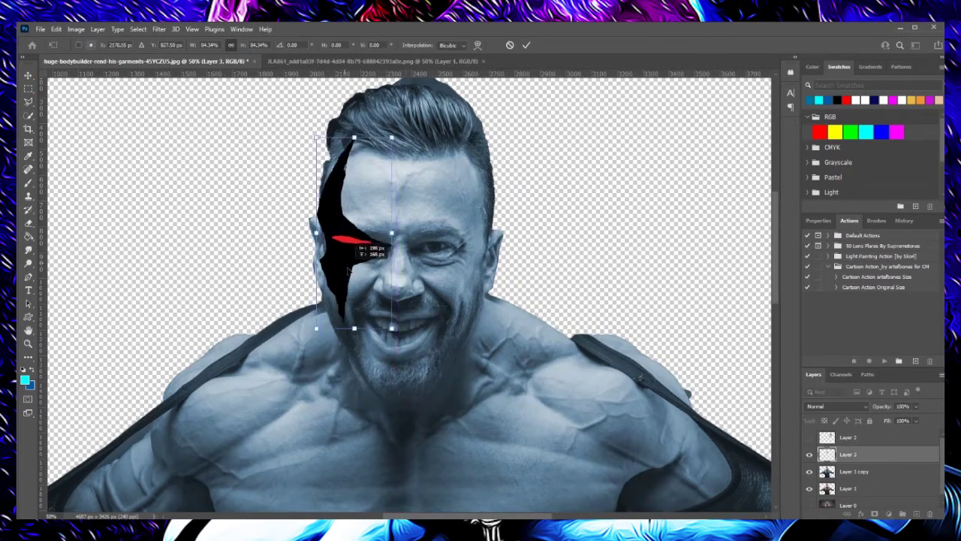
# - Warp the left face-paint shape and darken it to black with Brightness/Contrast
pyautogui.click(56, 29)
pyautogui.click(203, 335)
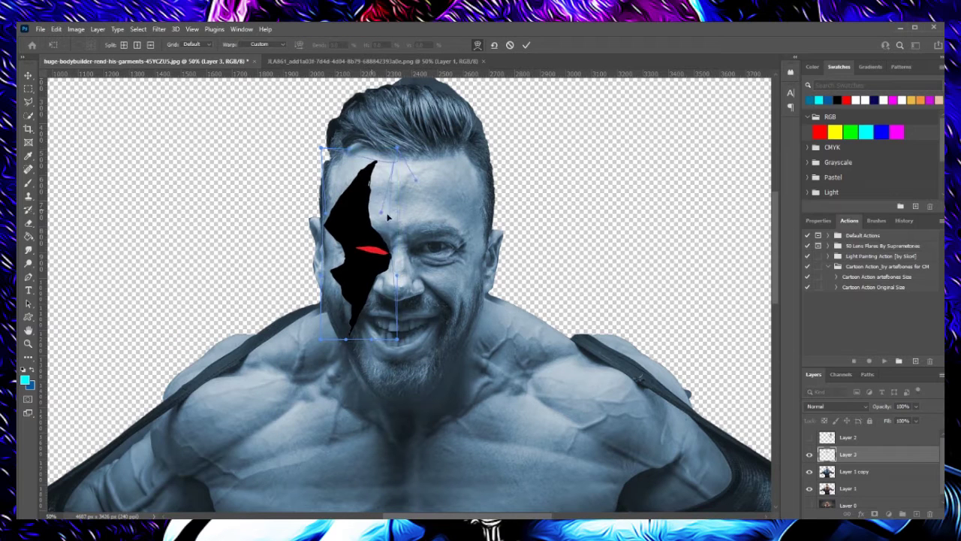
pyautogui.press('Return')
pyautogui.click(139, 29)
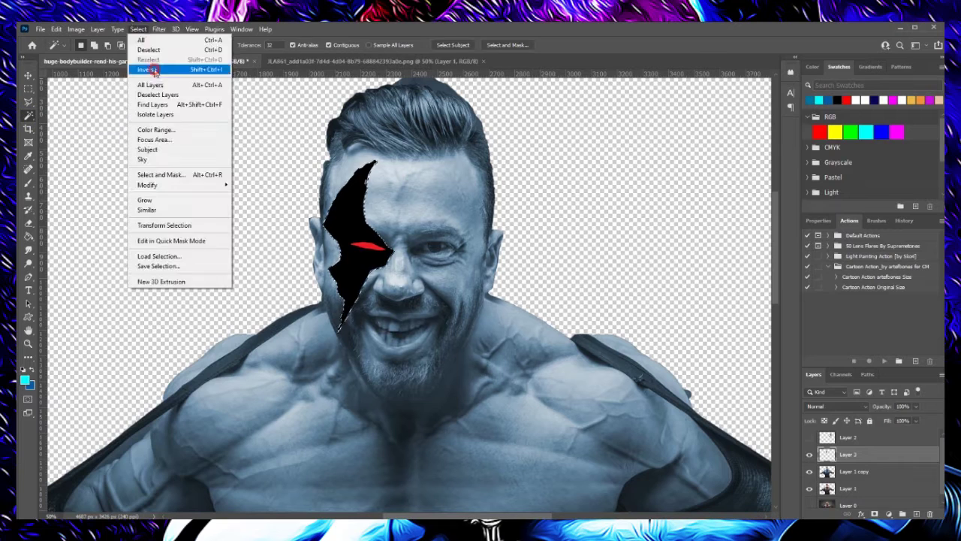
pyautogui.click(150, 64)
pyautogui.click(835, 405)
pyautogui.click(853, 471)
pyautogui.click(76, 29)
pyautogui.click(723, 135)
pyautogui.click(138, 29)
pyautogui.click(150, 48)
# - Paste the mask shape onto the right eye, resize it and warp it to the face
pyautogui.click(835, 455)
pyautogui.hotkey('ctrl', 'v')
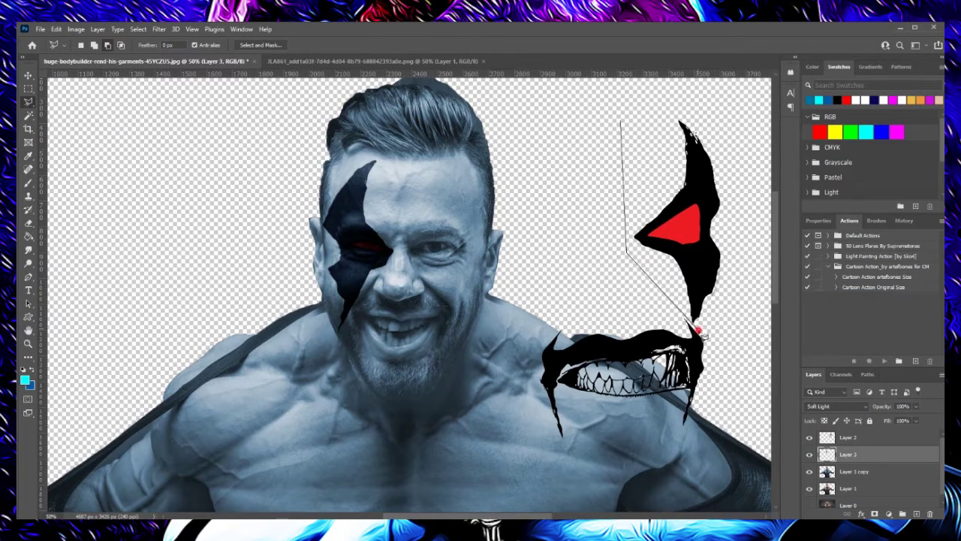
pyautogui.press('Return')
pyautogui.moveTo(587, 259); pyautogui.dragTo(385, 272)
pyautogui.hotkey('ctrl', 't')
pyautogui.moveTo(401, 240); pyautogui.dragTo(409, 244)
pyautogui.click(56, 28)
pyautogui.click(218, 334)
pyautogui.press('Return')
# - Set the right mask layer to Soft Light and darken the mask shape
pyautogui.press('w')
pyautogui.click(458, 195)
pyautogui.click(836, 405)
pyautogui.click(869, 489)
pyautogui.hotkey('ctrl', 'u')
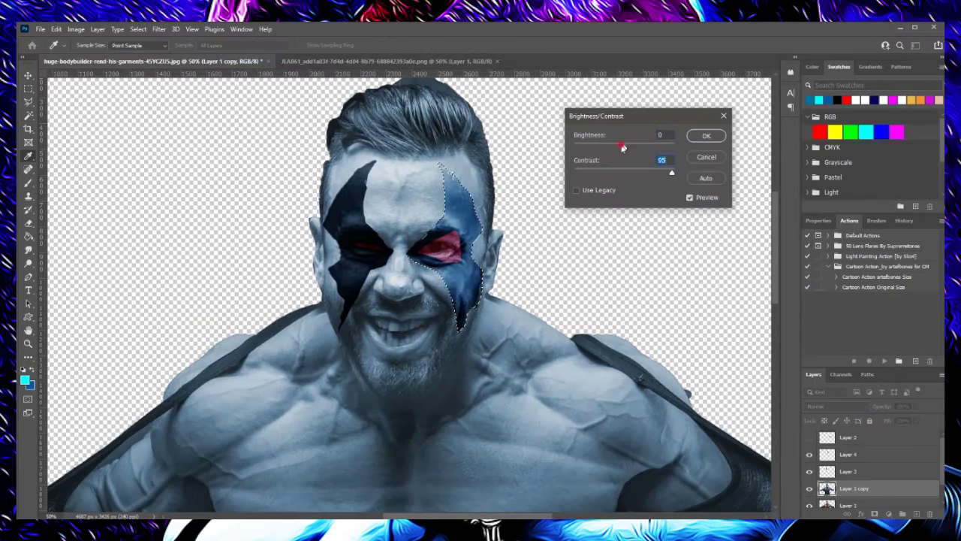
pyautogui.moveTo(620, 144); pyautogui.dragTo(600, 144)
pyautogui.click(707, 133)
pyautogui.press('b')
# - Select the left face-paint shape and show the mouth paint graphic on Layer 2
pyautogui.click(848, 455)
pyautogui.click(138, 29)
pyautogui.click(169, 227)
pyautogui.click(849, 470)
pyautogui.press('w')
pyautogui.click(335, 163)
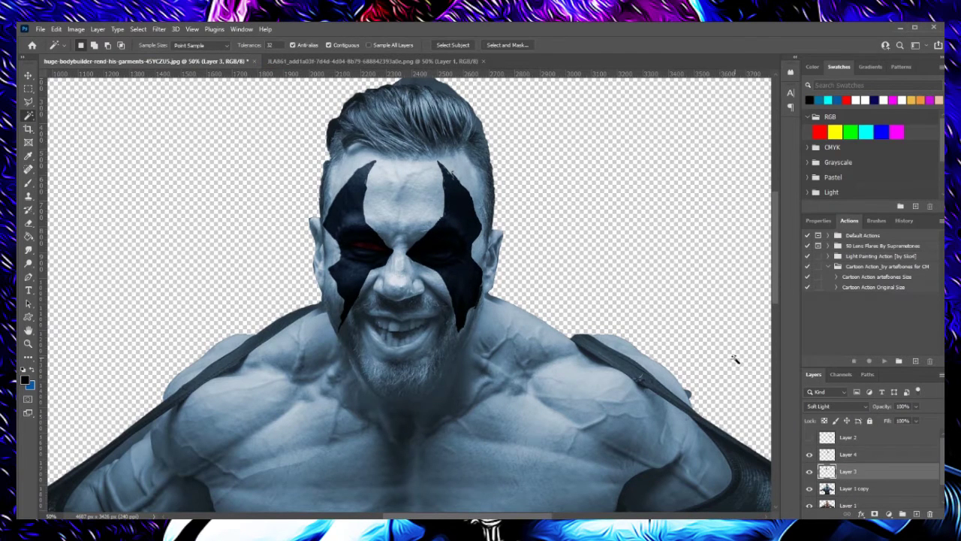
pyautogui.click(848, 436)
pyautogui.click(809, 437)
# - Free Transform the mustache graphic to sit just below the nose
pyautogui.press('l')
pyautogui.hotkey('ctrl', 't')
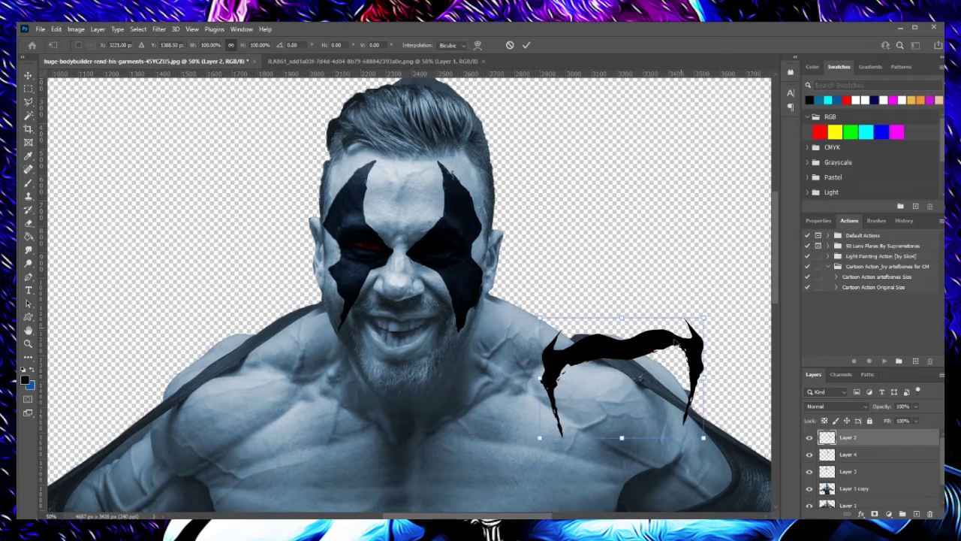
pyautogui.moveTo(621, 368); pyautogui.dragTo(404, 315)
pyautogui.press('Return')
pyautogui.press('z')
pyautogui.click(312, 331)
# - Warp the mustache paint so it curves around the mouth
pyautogui.click(56, 29)
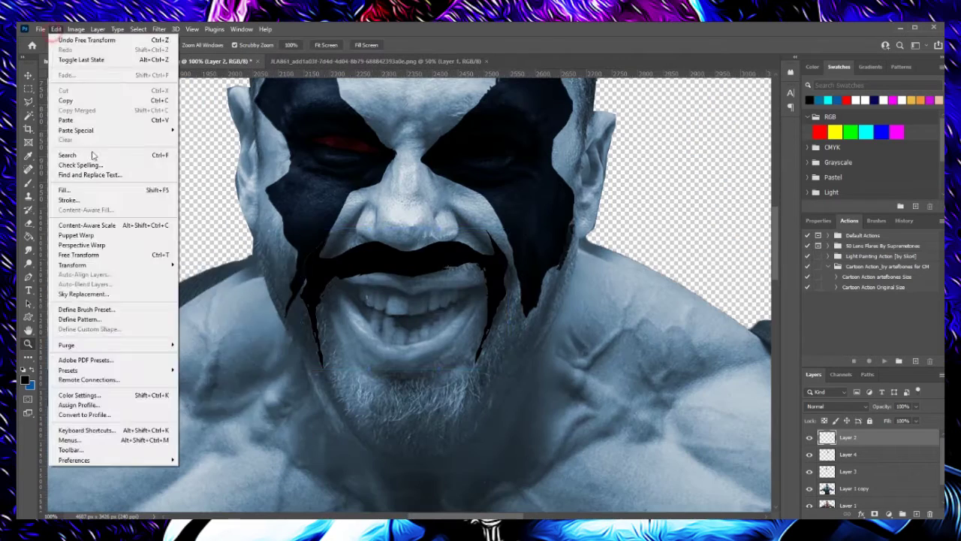
pyautogui.click(210, 360)
pyautogui.moveTo(323, 271); pyautogui.dragTo(495, 245)
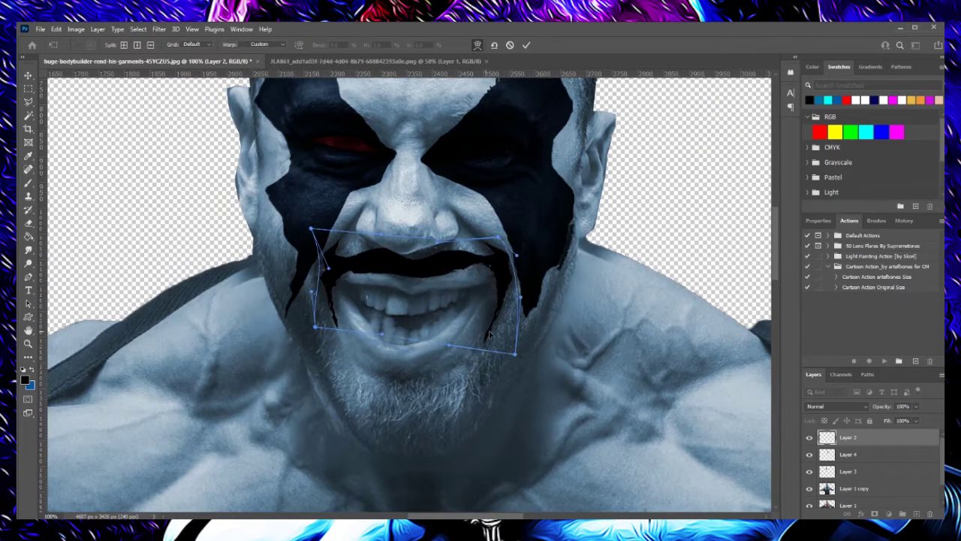
pyautogui.press('Return')
# - Select the black mustache and darken it with Brightness/Contrast, then deselect
pyautogui.press('w')
pyautogui.click(406, 259)
pyautogui.click(76, 28)
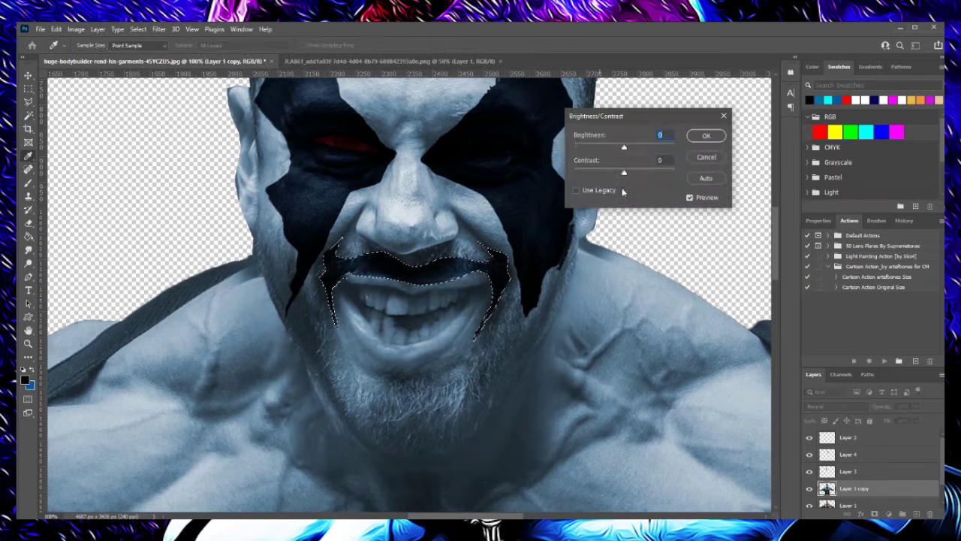
pyautogui.click(203, 53)
pyautogui.press('Return')
pyautogui.hotkey('ctrl', 'd')
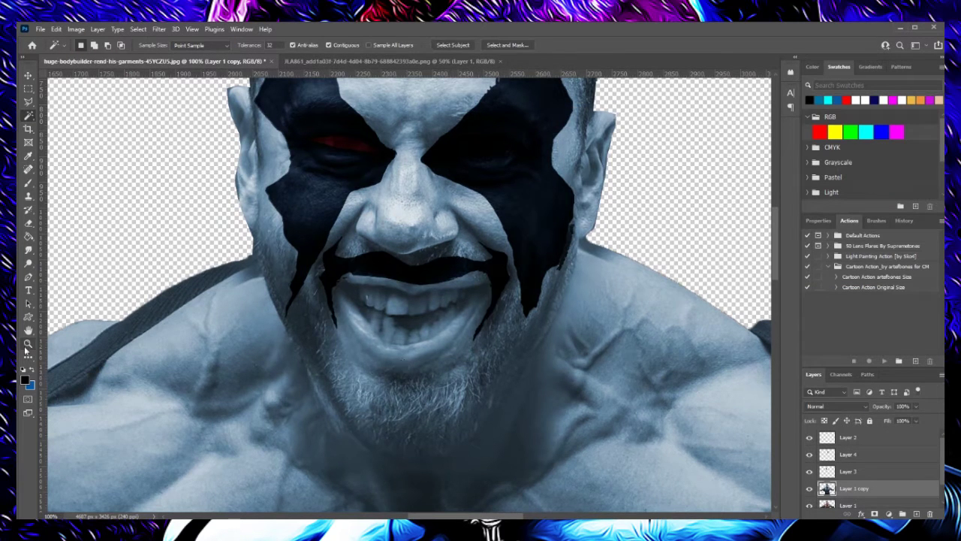
pyautogui.press('z')
pyautogui.scroll(2, 351, 139)
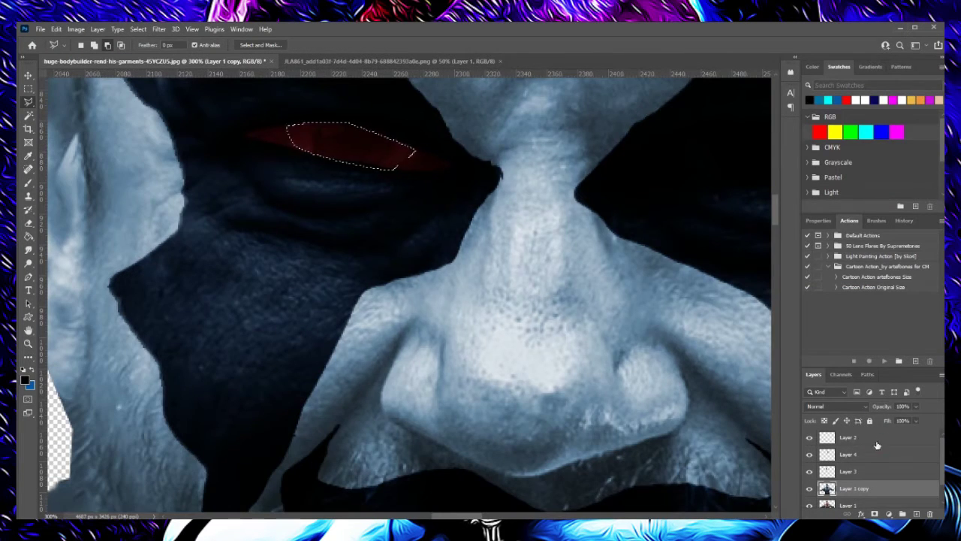
# - On a new layer, fill the left eye with a red radial gradient glow
pyautogui.click(877, 443)
pyautogui.hotkey('ctrl', 'shift', 'alt', 'n')
pyautogui.press('g')
pyautogui.click(94, 45)
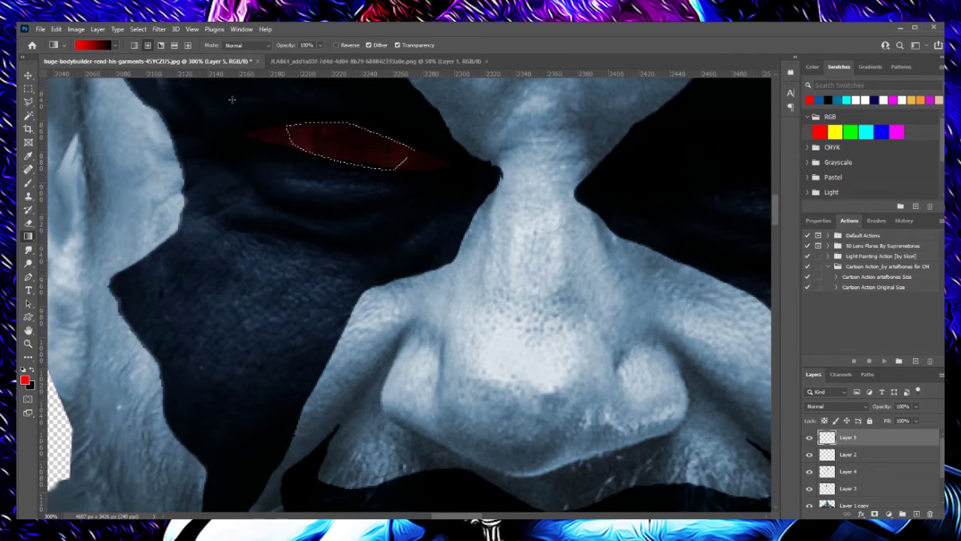
pyautogui.moveTo(350, 128); pyautogui.dragTo(412, 154)
pyautogui.moveTo(342, 123); pyautogui.dragTo(346, 153)
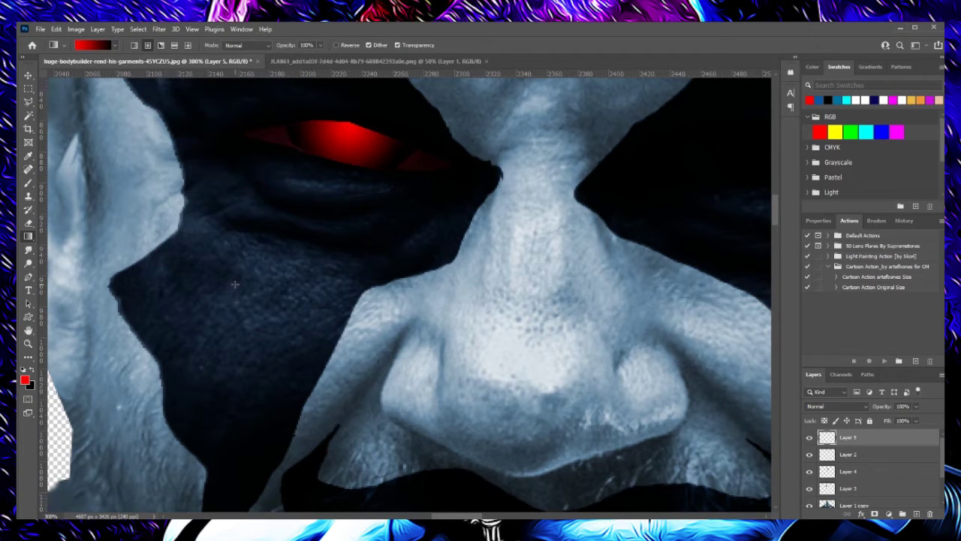
pyautogui.scroll(-5, 66, 240)
pyautogui.scroll(2, 66, 240)
pyautogui.scroll(2, 65, 240)
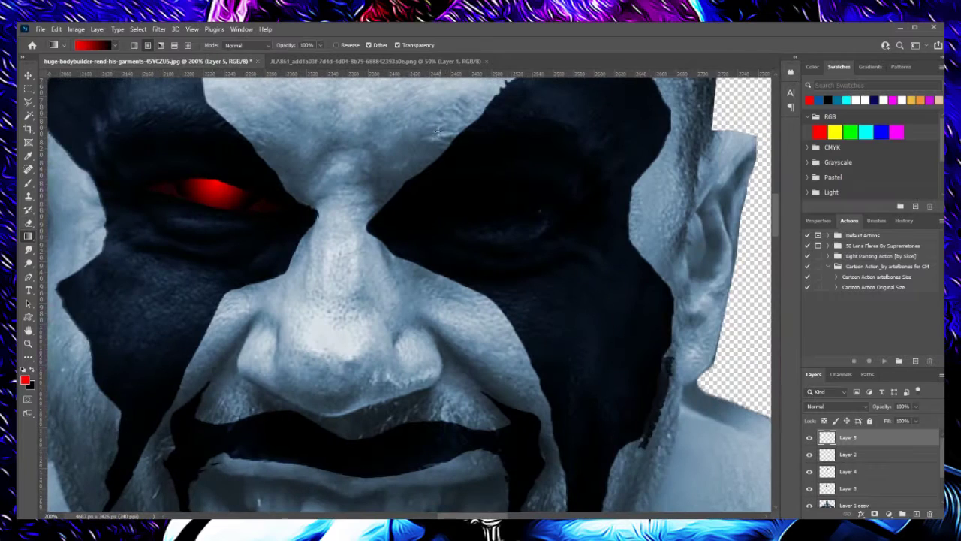
# - Outline the right eye and fill it with the same red glow
pyautogui.press('g')
pyautogui.moveTo(439, 217); pyautogui.dragTo(518, 217)
pyautogui.click(138, 28)
pyautogui.click(150, 55)
pyautogui.scroll(-3, 457, 167)
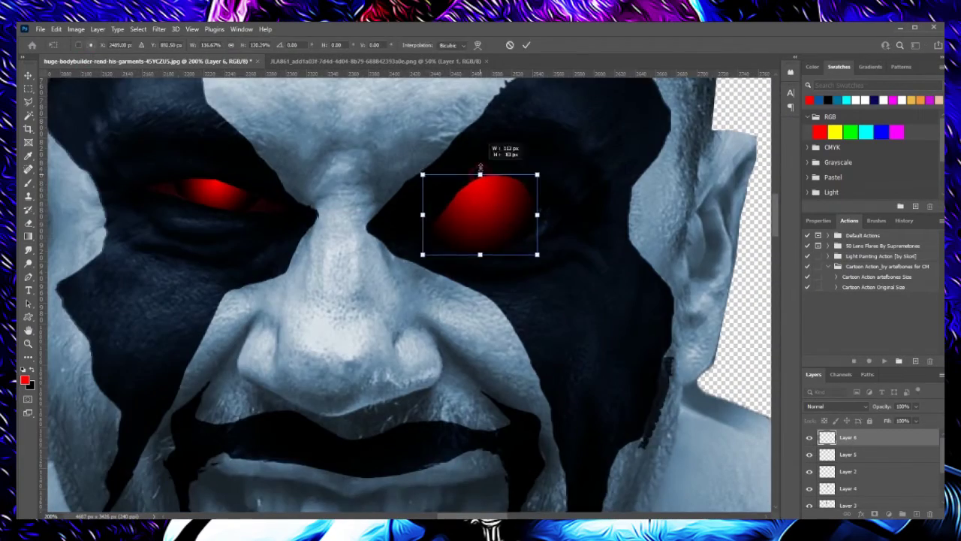
pyautogui.click(27, 76)
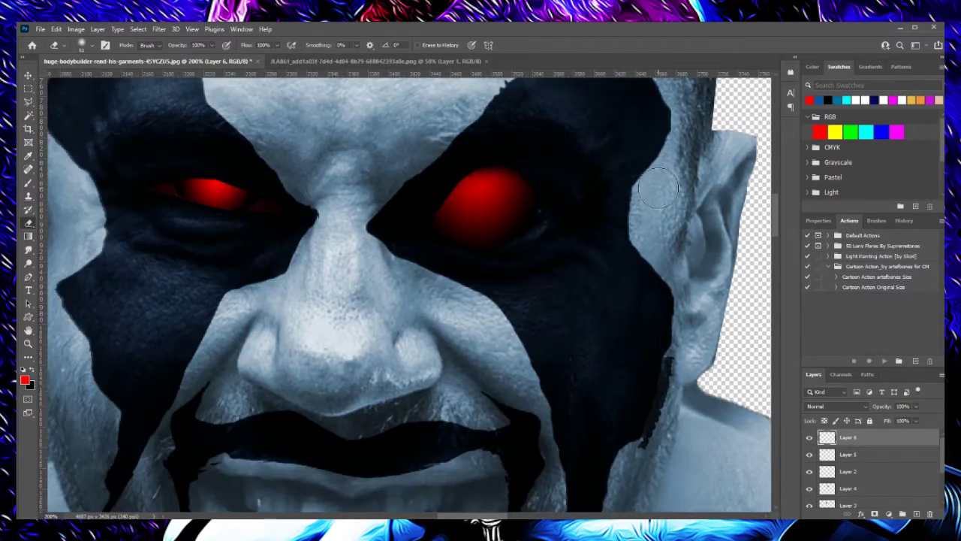
# - Paint the chin and jaw dark as a beard and set that layer to Soft Light
pyautogui.hotkey('ctrl', '-')
pyautogui.hotkey('ctrl', '-')
pyautogui.hotkey('ctrl', '-')
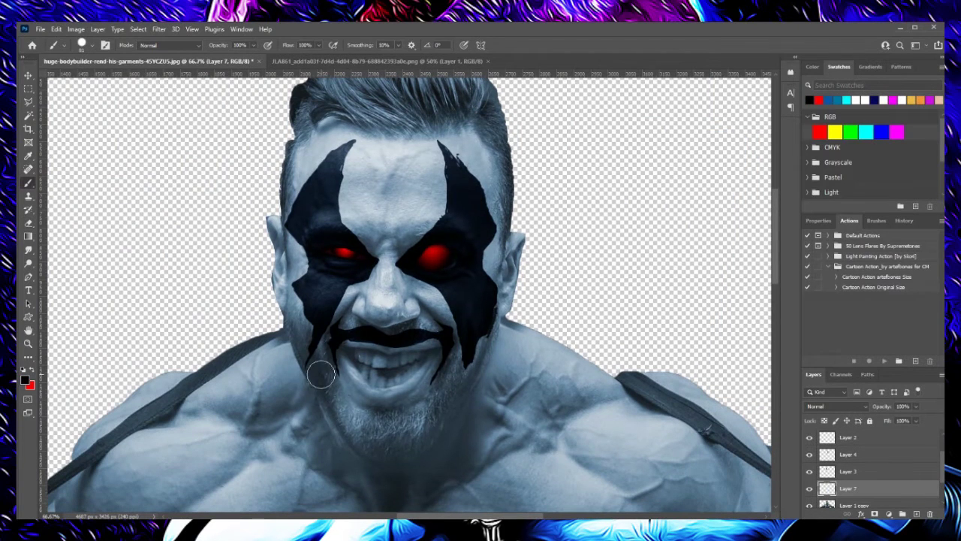
pyautogui.moveTo(463, 354); pyautogui.dragTo(374, 418)
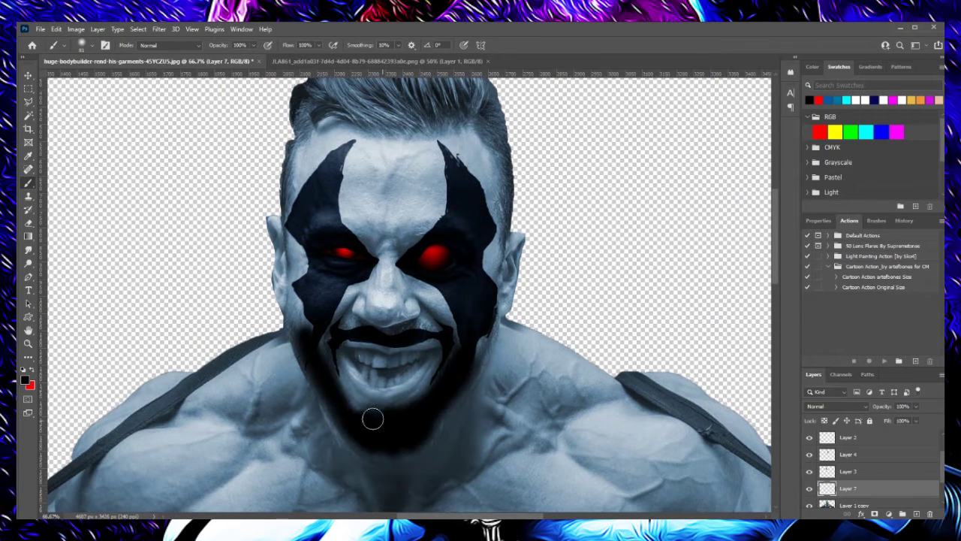
pyautogui.click(867, 407)
pyautogui.click(826, 398)
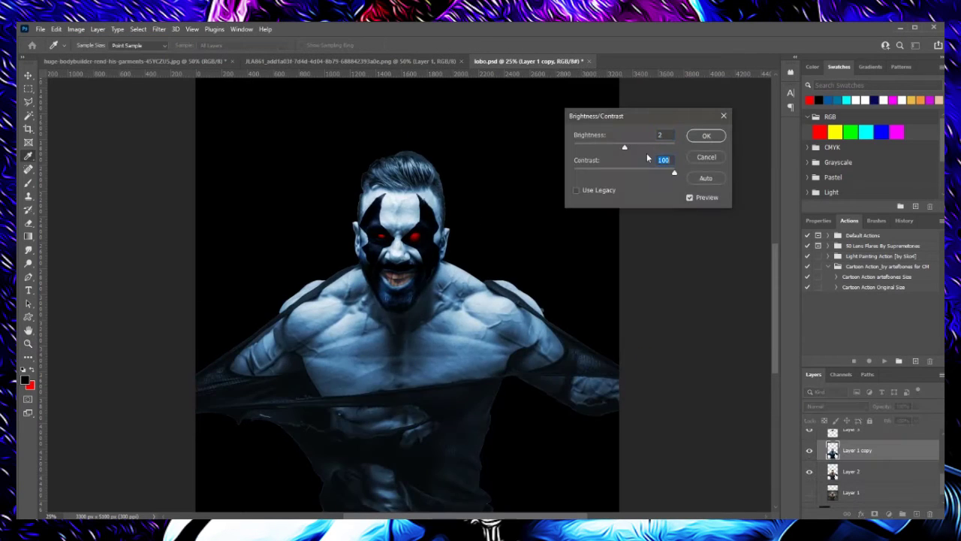
# - Apply the Brightness/Contrast boost (brightness 2, contrast 100) to the figure
pyautogui.click(706, 135)
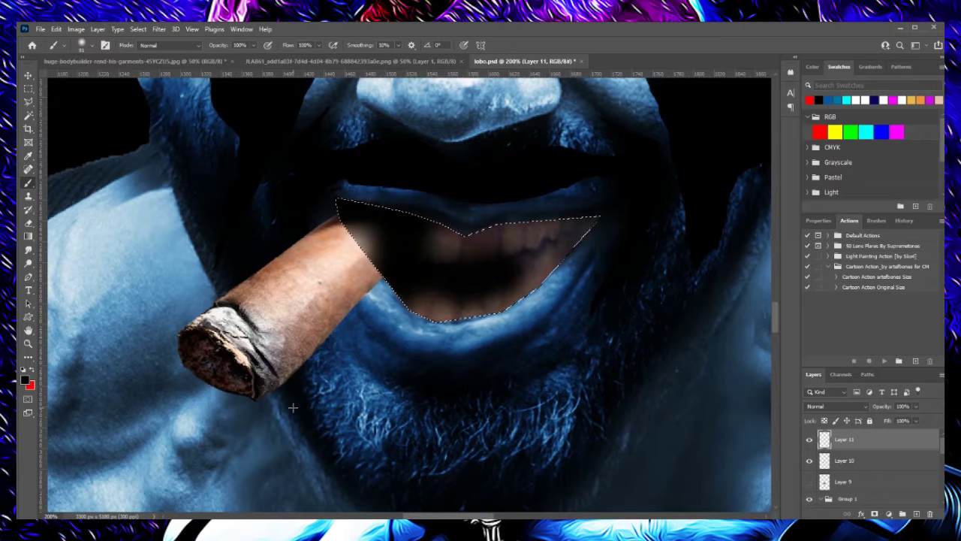
# - Erase dark paint inside the mouth to reveal teeth and shade the cigar top
pyautogui.press('e')
pyautogui.moveTo(343, 193); pyautogui.dragTo(461, 306)
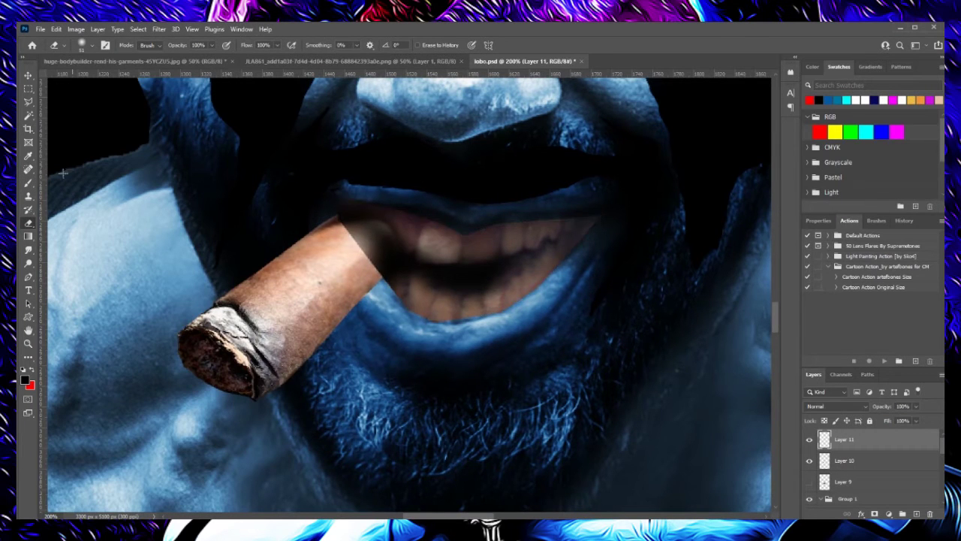
pyautogui.click(837, 406)
pyautogui.click(818, 292)
pyautogui.click(28, 183)
pyautogui.moveTo(376, 226); pyautogui.dragTo(316, 208)
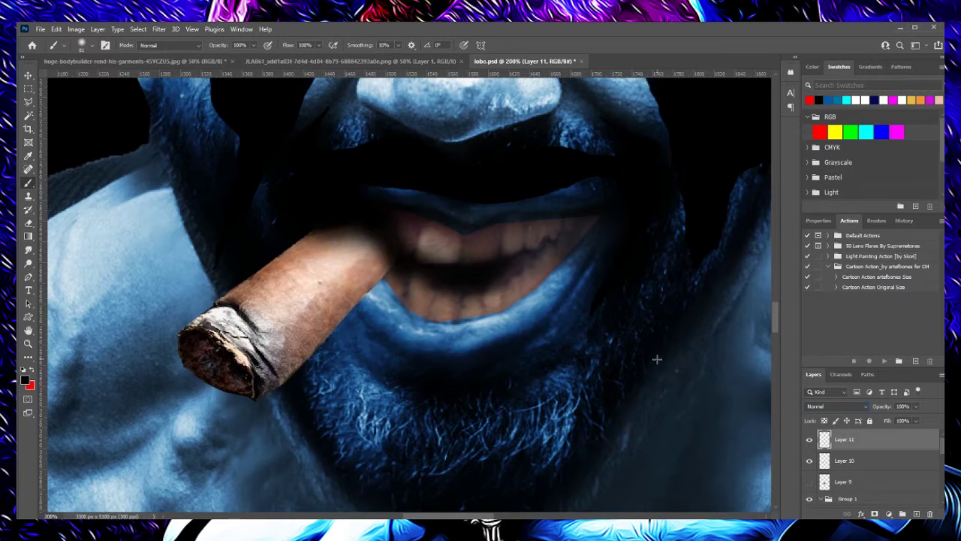
# - Darken the teeth inside the lip selection with a soft brush, refining with the Eraser
pyautogui.keyDown('ctrl'); pyautogui.click(392, 302); pyautogui.keyUp('ctrl')
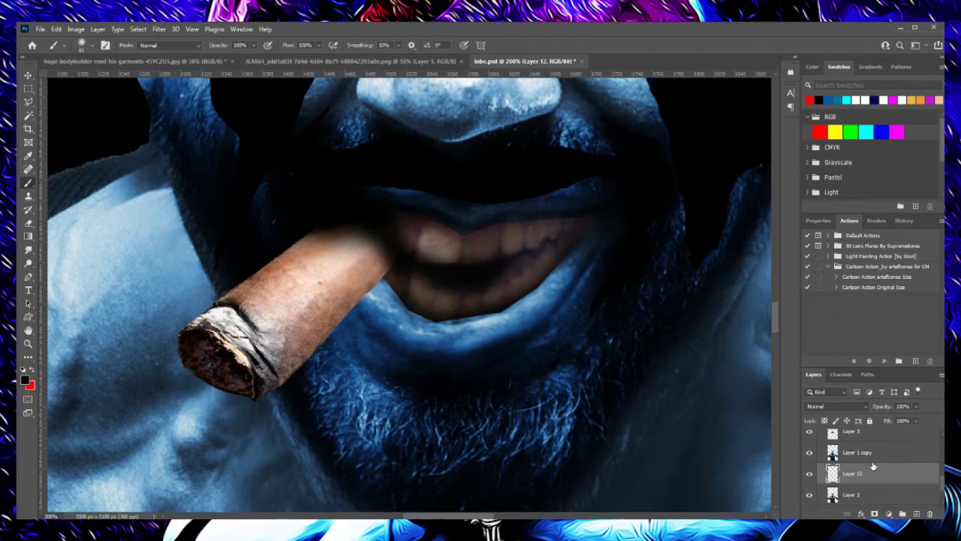
pyautogui.keyDown('ctrl'); pyautogui.click(832, 473); pyautogui.keyUp('ctrl')
pyautogui.click(855, 452)
pyautogui.click(87, 45)
pyautogui.moveTo(578, 216); pyautogui.dragTo(554, 230)
pyautogui.press('e')
pyautogui.moveTo(421, 315); pyautogui.dragTo(556, 266)
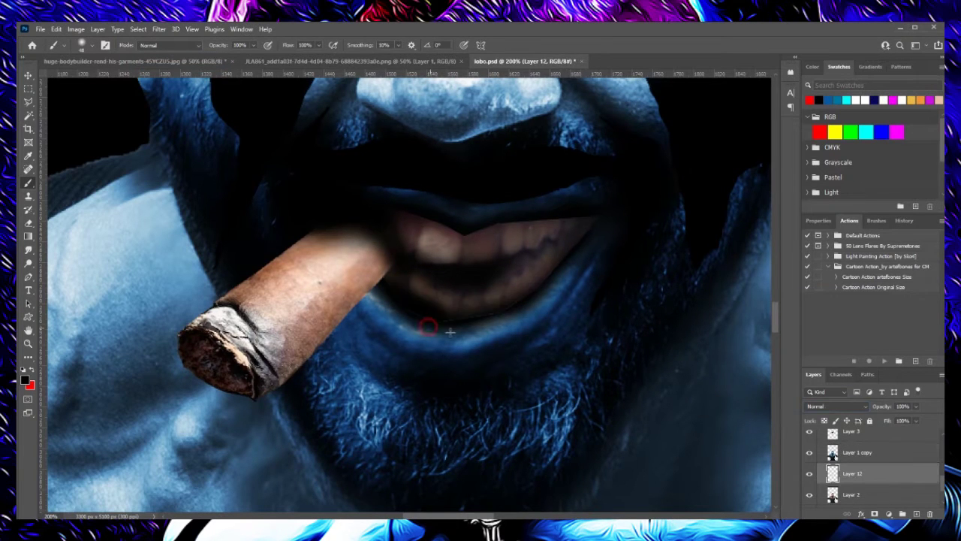
pyautogui.moveTo(375, 323); pyautogui.dragTo(569, 268)
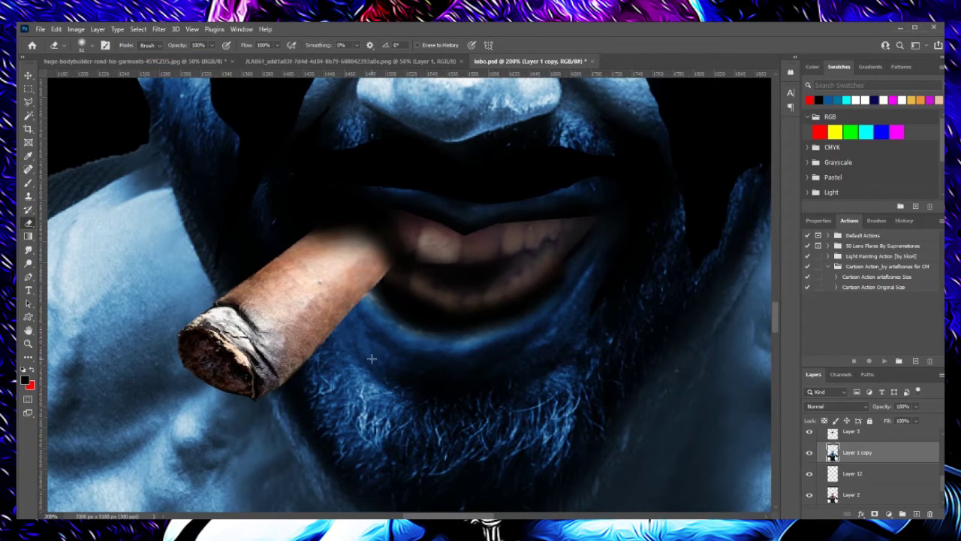
# - Make the cigar layer active and select the cigar with the Magic Wand
pyautogui.click(863, 433)
pyautogui.keyDown('ctrl'); pyautogui.click(318, 379); pyautogui.keyUp('ctrl')
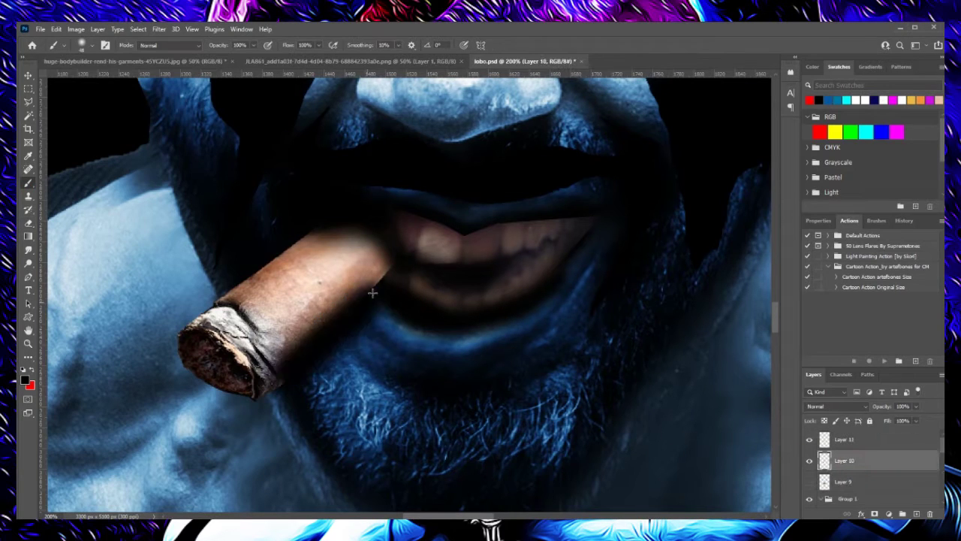
pyautogui.press('w')
pyautogui.click(270, 424)
pyautogui.hotkey('ctrl', '-')
pyautogui.hotkey('ctrl', '-')
pyautogui.hotkey('ctrl', '-')
pyautogui.click(138, 29)
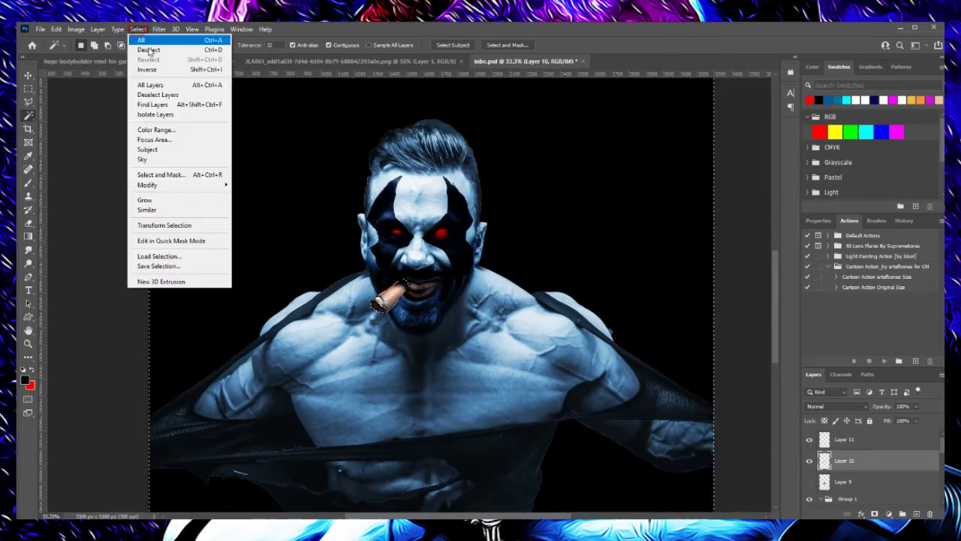
# - Paste the glowing ember texture and fit it onto the cigar tip
pyautogui.press('Escape')
pyautogui.hotkey('ctrl', '+')
pyautogui.press('b')
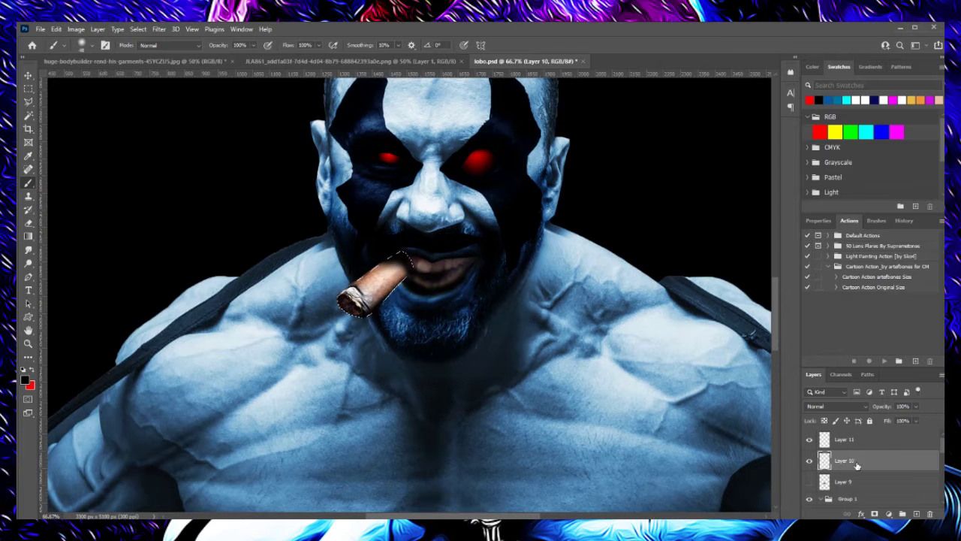
pyautogui.click(856, 439)
pyautogui.press('e')
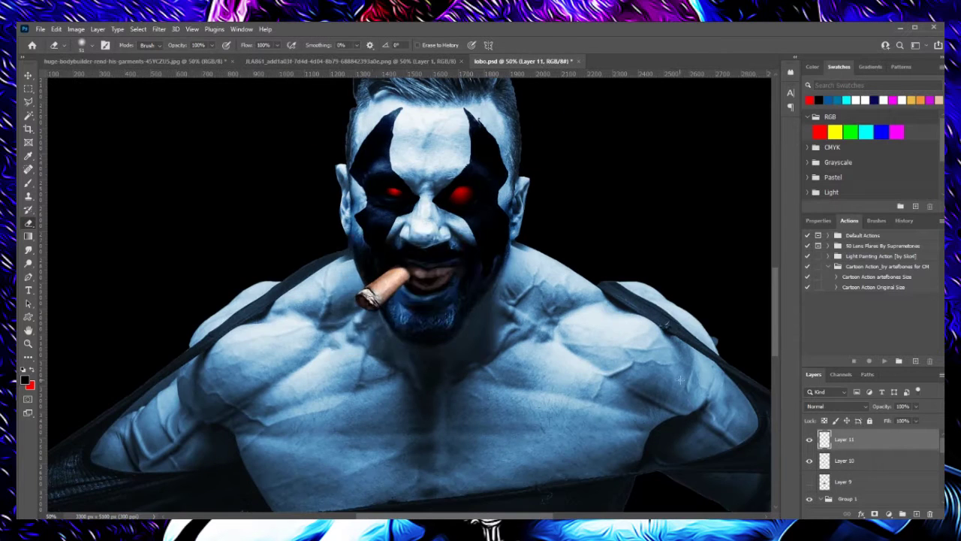
pyautogui.hotkey('ctrl', 'v')
pyautogui.hotkey('ctrl', 't')
pyautogui.press('Return')
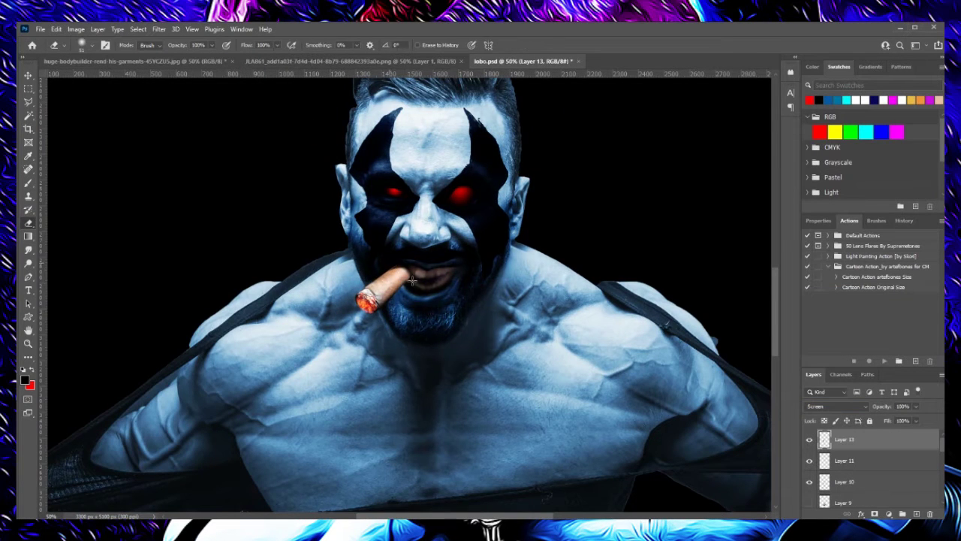
# - Duplicate the ember layer, transform the copy, and merge it back down
pyautogui.hotkey('ctrl', '+')
pyautogui.rightClick(845, 439)
pyautogui.click(858, 58)
pyautogui.press('w')
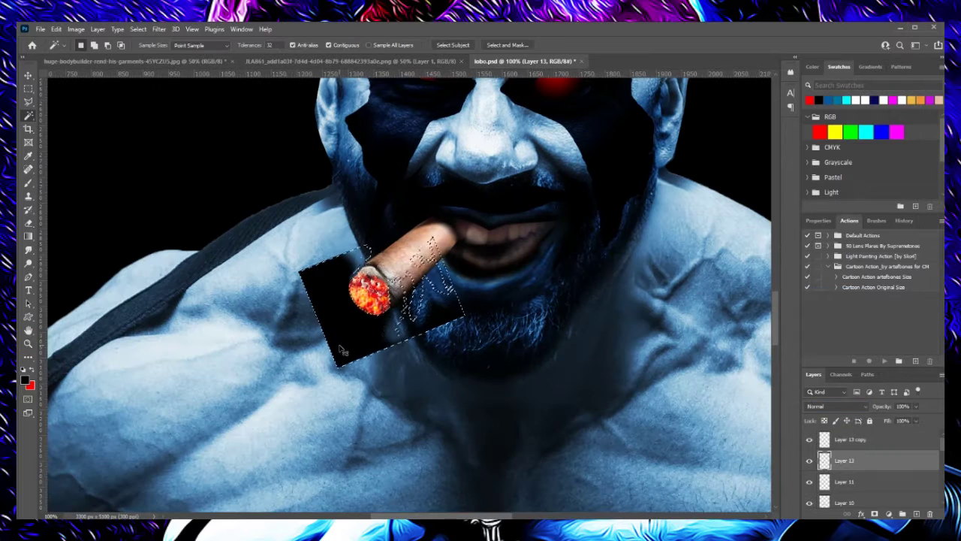
pyautogui.rightClick(352, 344)
pyautogui.press('Escape')
pyautogui.hotkey('ctrl', 't')
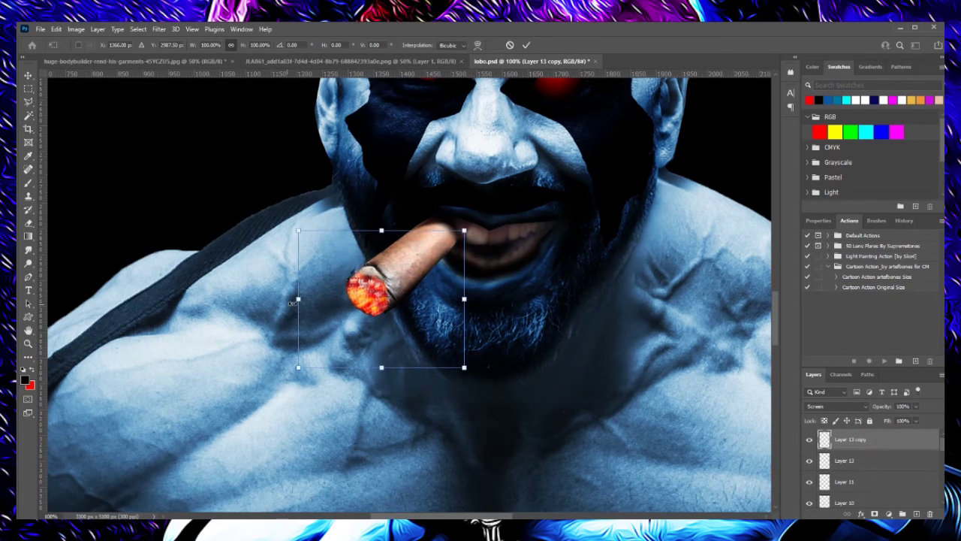
pyautogui.press('Return')
pyautogui.hotkey('ctrl', 'e')
pyautogui.hotkey('ctrl', '-')
pyautogui.hotkey('ctrl', '-')
pyautogui.hotkey('ctrl', '-')
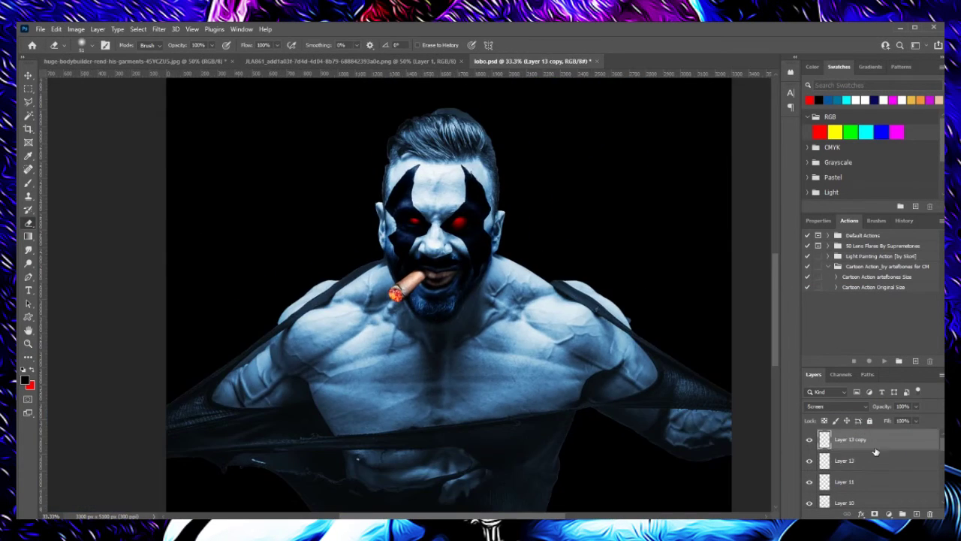
# - Add an orange Color Overlay and an Outer Glow to the cigar layer
pyautogui.click(98, 29)
pyautogui.click(244, 196)
pyautogui.click(811, 95)
pyautogui.click(713, 118)
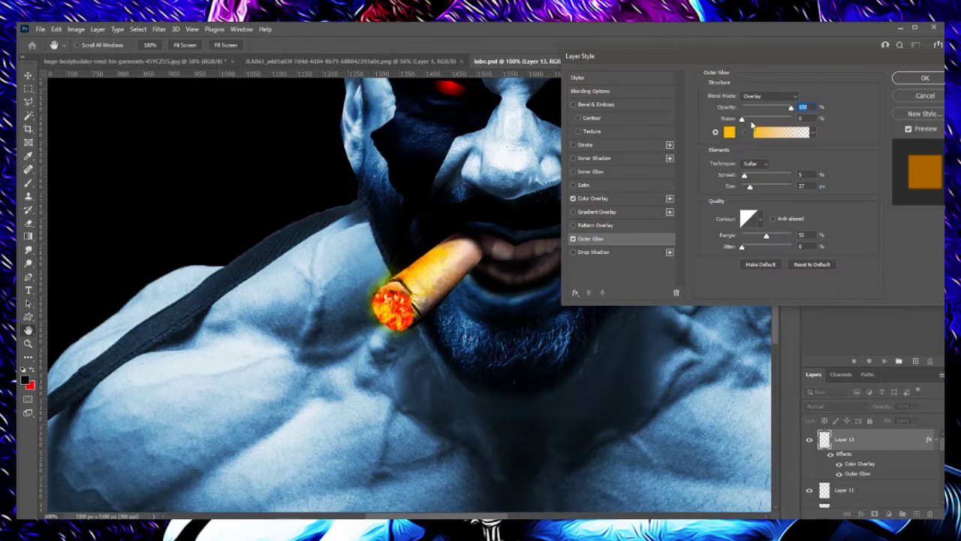
pyautogui.click(729, 132)
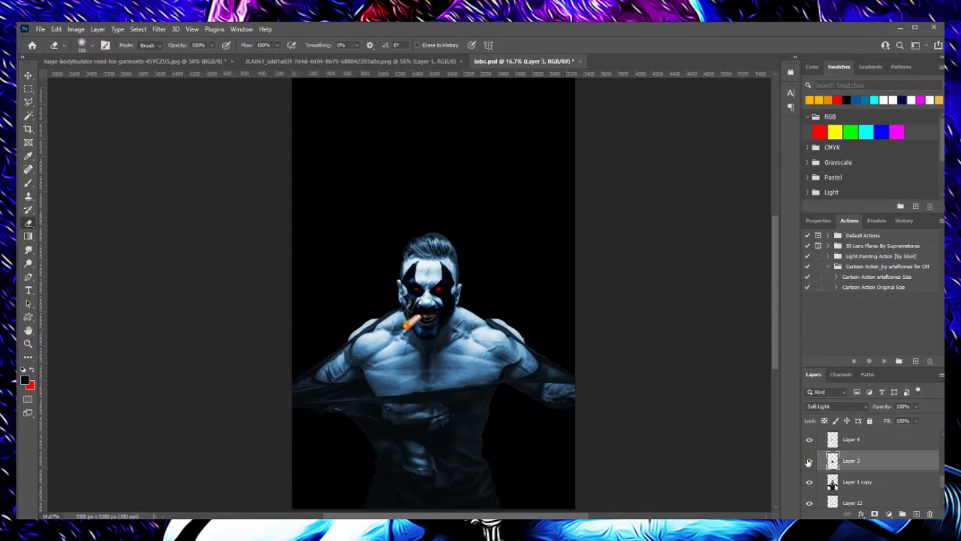
# - Invert the selection and then deselect
pyautogui.click(435, 360)
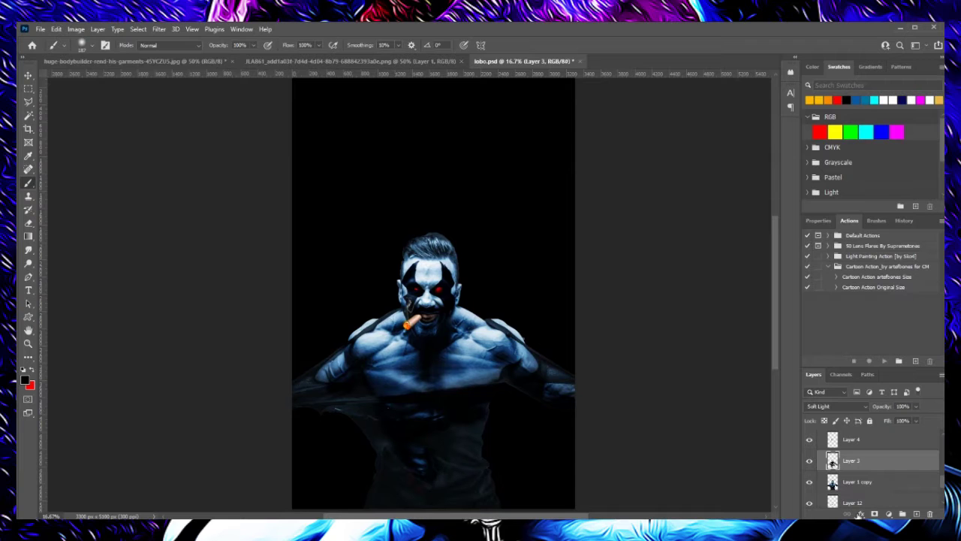
pyautogui.press('b')
pyautogui.hotkey('ctrl', 'shift', 'i')
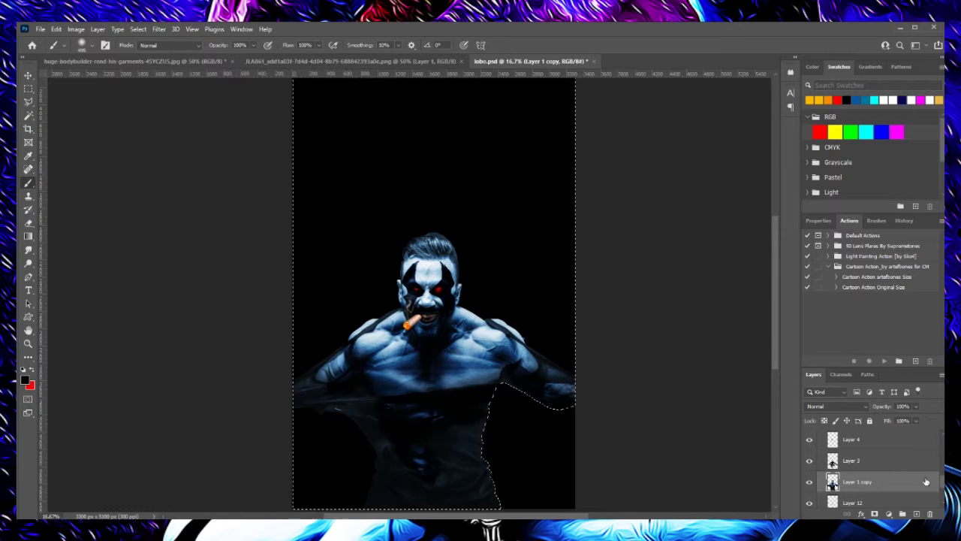
pyautogui.click(138, 28)
pyautogui.click(150, 47)
# - Hide the black Background layer and erase the lower-left part of the body on Layer 3
pyautogui.press('w')
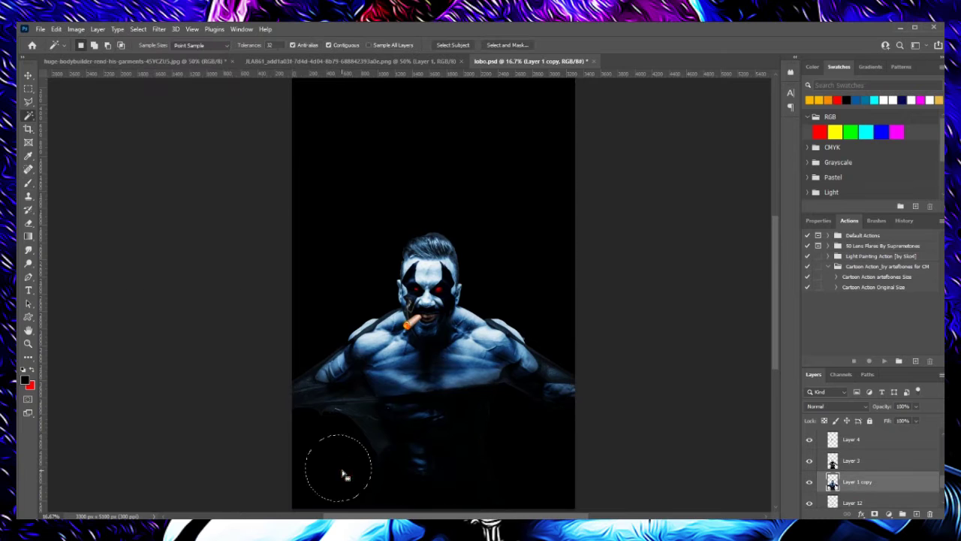
pyautogui.click(853, 460)
pyautogui.press('b')
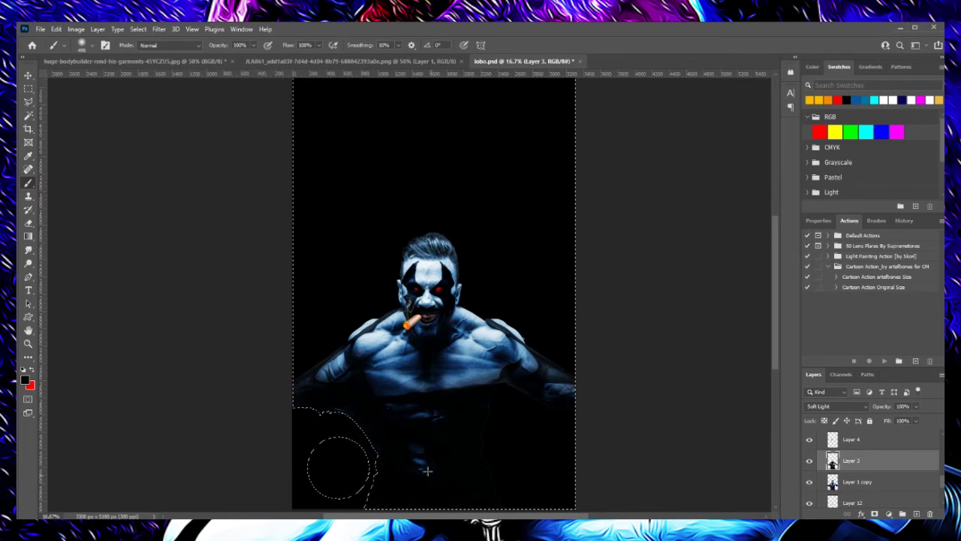
pyautogui.click(851, 439)
pyautogui.press('e')
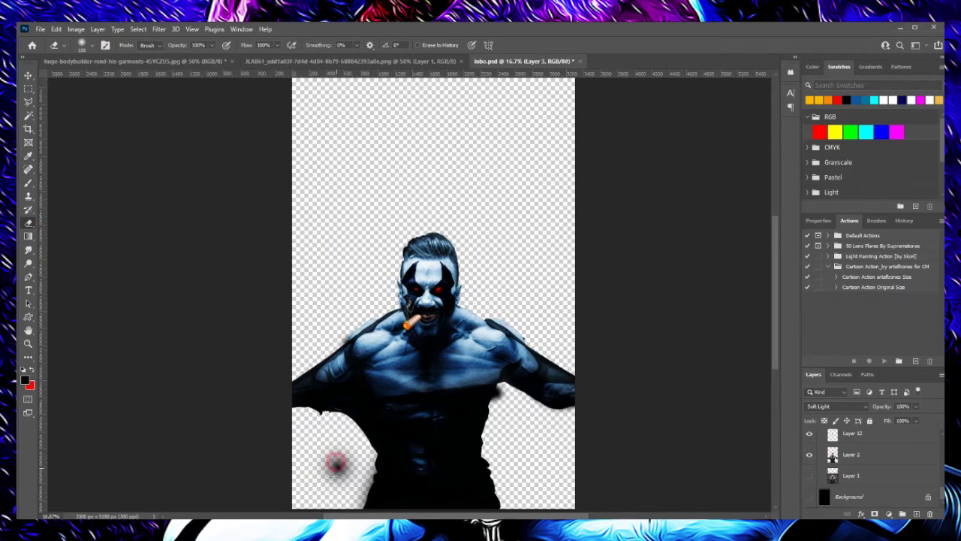
pyautogui.moveTo(334, 454); pyautogui.dragTo(356, 481)
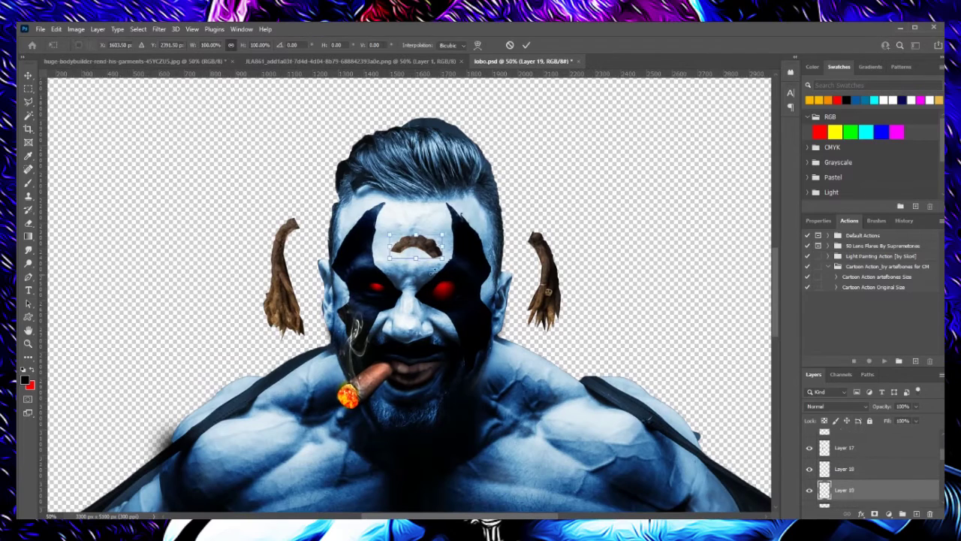
# - Warp the top hair piece taller over the head
pyautogui.click(56, 29)
pyautogui.click(188, 398)
pyautogui.moveTo(420, 176)
pyautogui.mouseDown()
pyautogui.moveTo(441, 148)
pyautogui.moveTo(459, 193)
pyautogui.mouseUp()
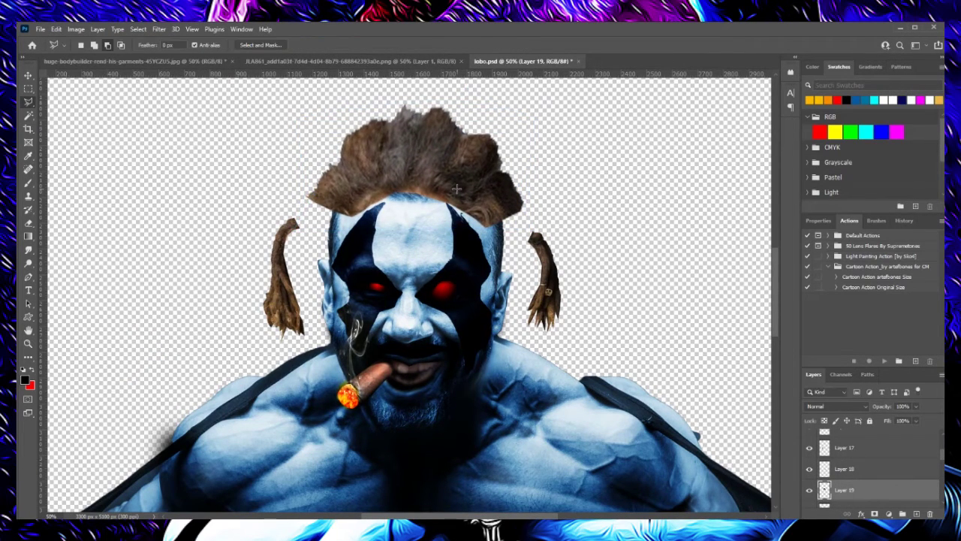
# - Enlarge the left hair piece over the face and warp it longer
pyautogui.click(844, 447)
pyautogui.hotkey('ctrl', 't')
pyautogui.moveTo(286, 334); pyautogui.dragTo(323, 434)
pyautogui.click(56, 29)
pyautogui.click(193, 333)
pyautogui.moveTo(271, 400); pyautogui.dragTo(308, 458)
pyautogui.press('Return')
# - Stretch the right hair piece longer and move it onto the face
pyautogui.click(844, 468)
pyautogui.hotkey('ctrl', 't')
pyautogui.moveTo(512, 332); pyautogui.dragTo(496, 525)
pyautogui.moveTo(578, 292); pyautogui.dragTo(542, 292)
pyautogui.press('Return')
# - Duplicate the right hair, flip it horizontally, and warp it onto the face's left side
pyautogui.rightClick(880, 455)
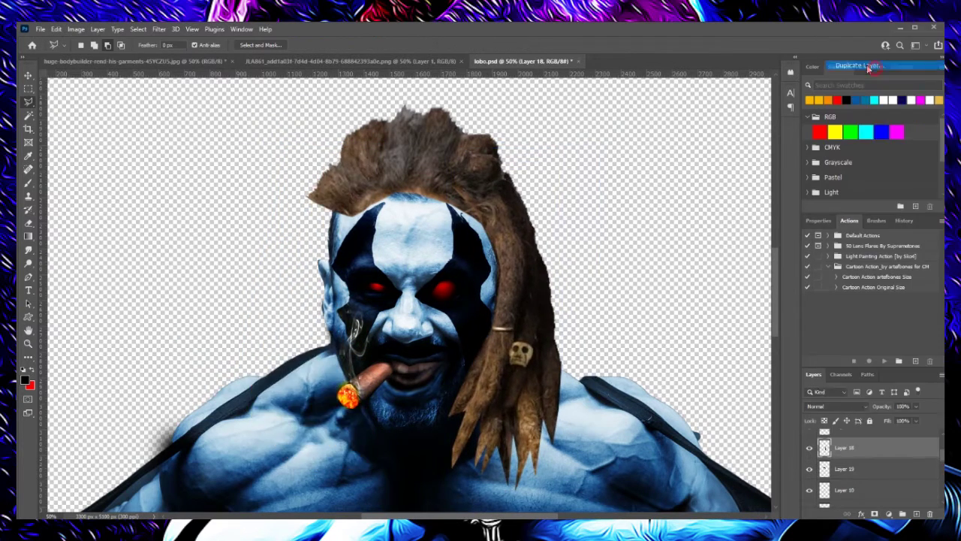
pyautogui.click(856, 66)
pyautogui.press('Return')
pyautogui.click(56, 29)
pyautogui.click(204, 420)
pyautogui.moveTo(492, 256); pyautogui.dragTo(319, 257)
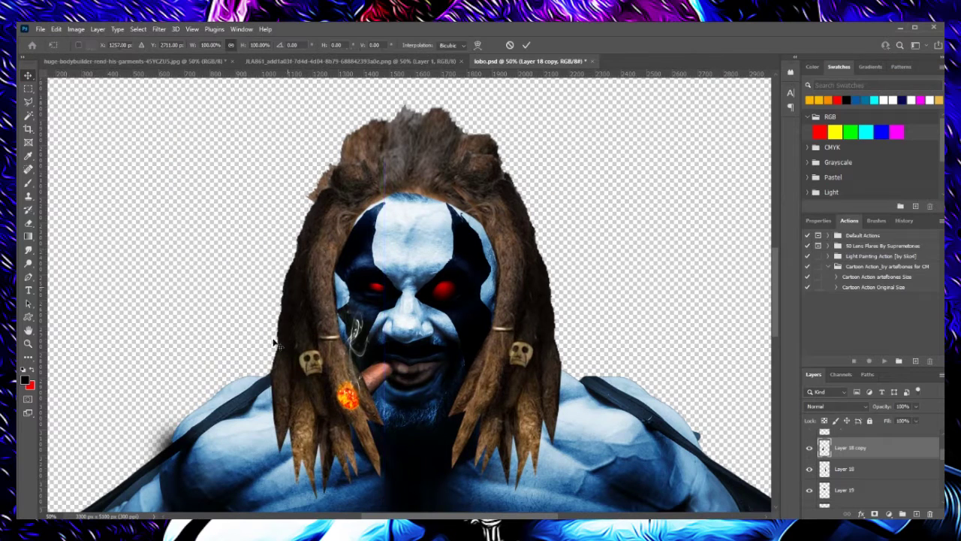
pyautogui.hotkey('ctrl', 't')
pyautogui.moveTo(305, 289); pyautogui.dragTo(353, 442)
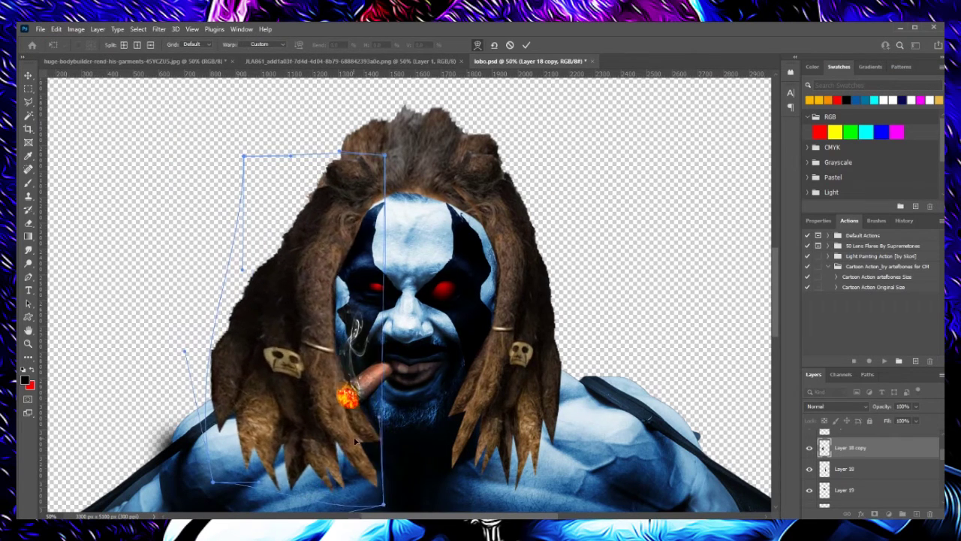
pyautogui.press('Return')
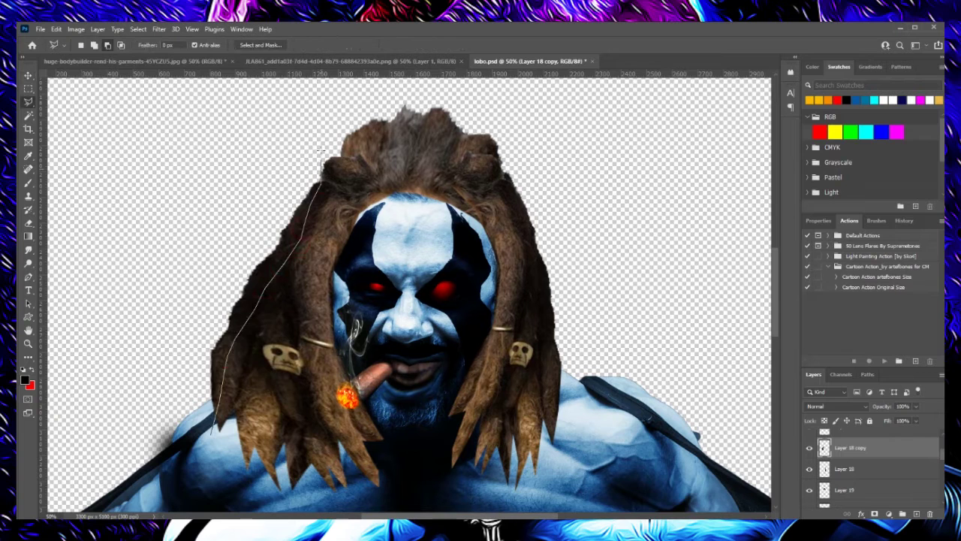
# - Cut the lassoed hair region and convert the hair to grey with Black & White
pyautogui.hotkey('ctrl', 'x')
pyautogui.click(844, 468)
pyautogui.click(56, 28)
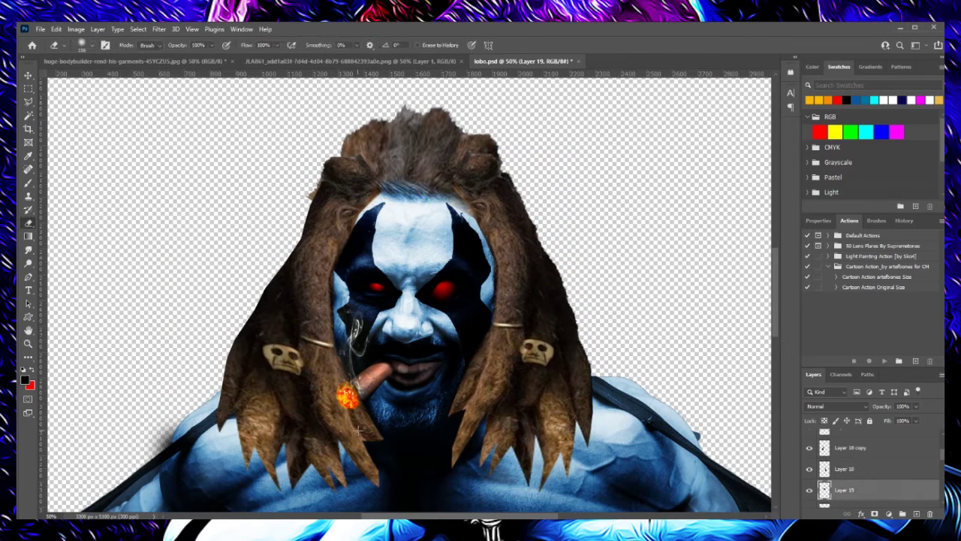
pyautogui.hotkey('alt', 'shift', 'ctrl', 'b')
pyautogui.click(794, 99)
pyautogui.click(76, 29)
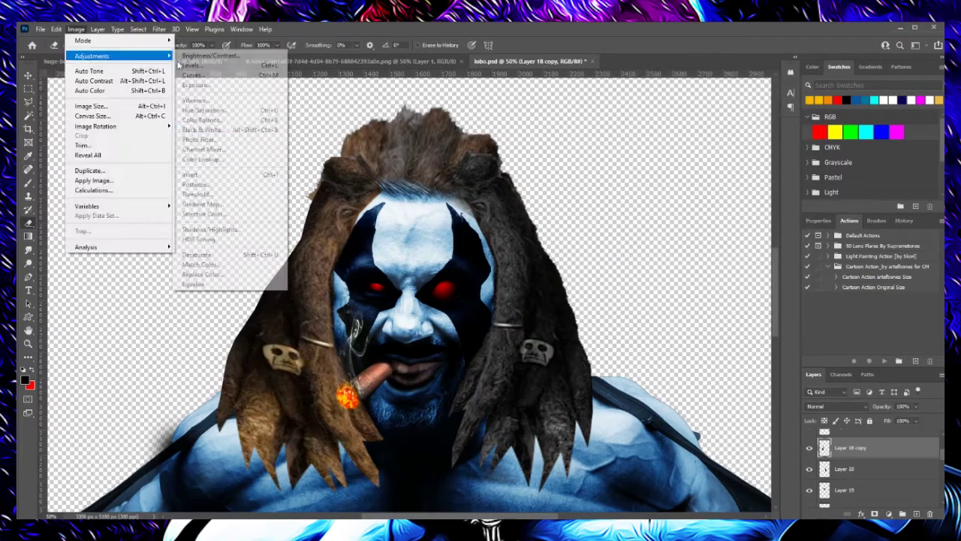
pyautogui.click(843, 449)
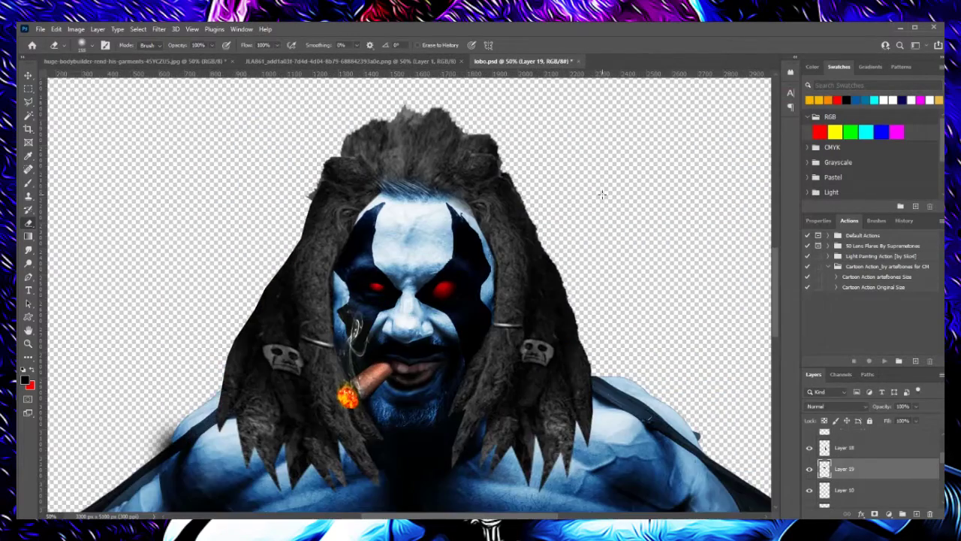
pyautogui.press('z')
pyautogui.hotkey('ctrl', '+')
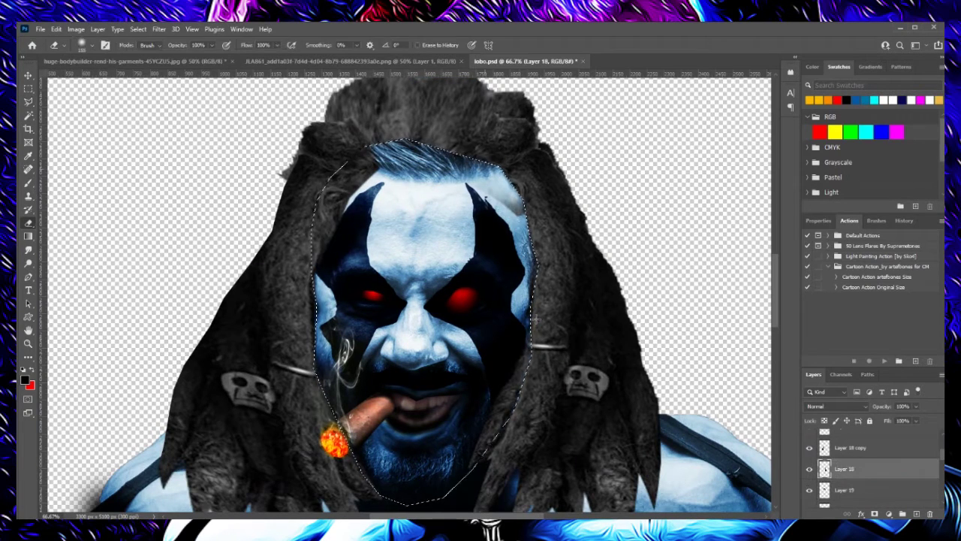
# - Erase hair overlapping the face edges and remove the lassoed hair hanging on the right
pyautogui.moveTo(534, 319); pyautogui.dragTo(315, 195)
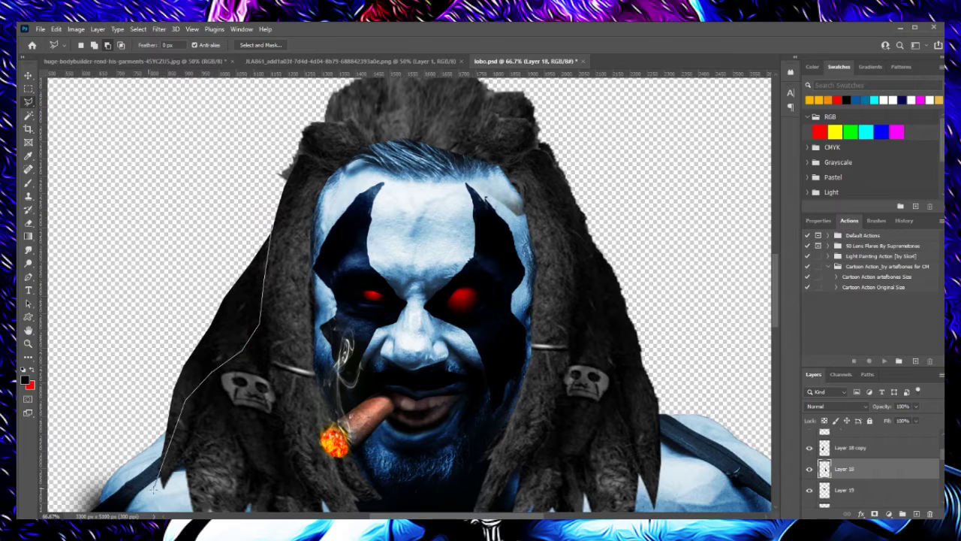
pyautogui.hotkey('ctrl', 'd')
pyautogui.click(871, 448)
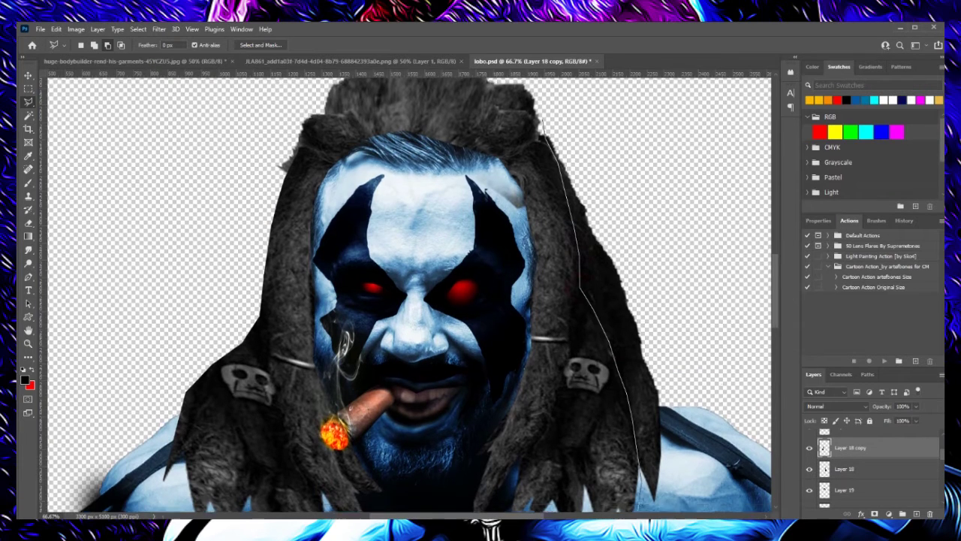
pyautogui.scroll(-1, 617, 379)
pyautogui.moveTo(617, 379); pyautogui.dragTo(646, 488)
pyautogui.press('e')
pyautogui.hotkey('alt', '[')
pyautogui.hotkey('alt', '[')
pyautogui.click(138, 29)
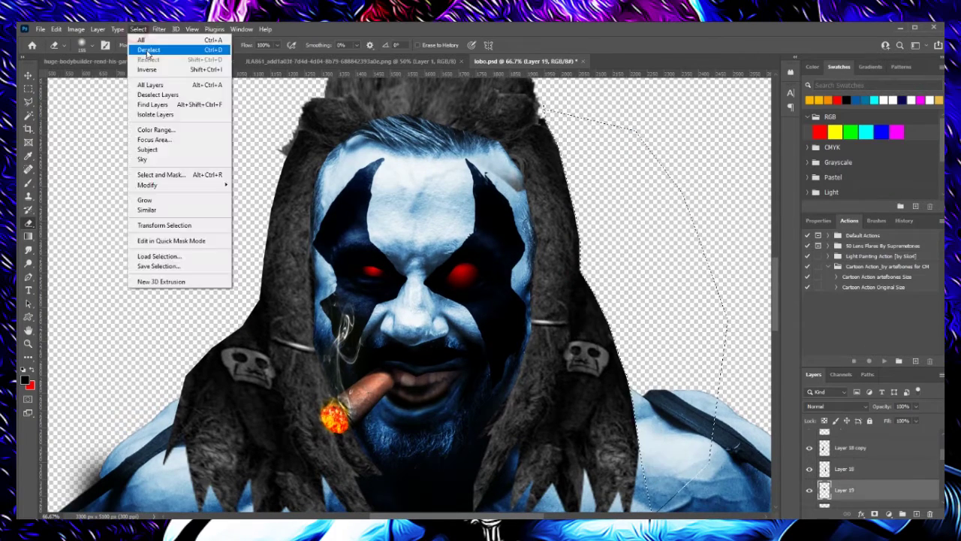
pyautogui.click(151, 47)
pyautogui.hotkey('ctrl', '-')
pyautogui.hotkey('ctrl', '+')
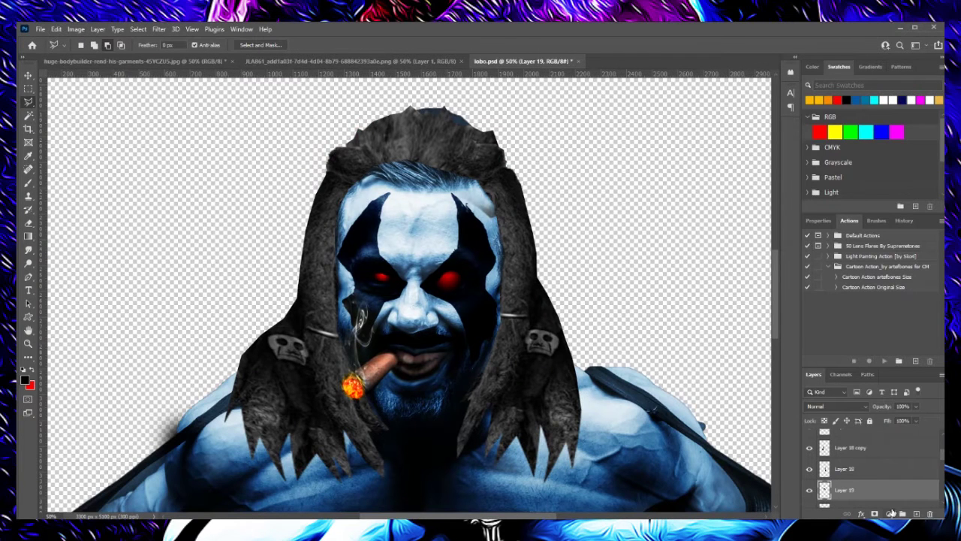
# - Erase the right hair layer's strands over the left and right shoulders
pyautogui.press('e')
pyautogui.scroll(5, 890, 479)
pyautogui.click(852, 439)
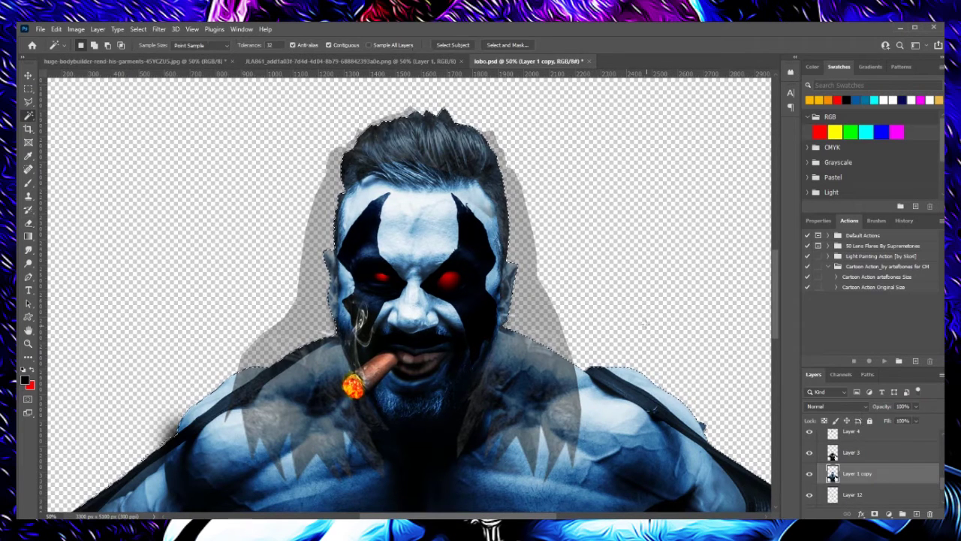
pyautogui.click(852, 460)
pyautogui.press('e')
pyautogui.moveTo(226, 360); pyautogui.dragTo(360, 450)
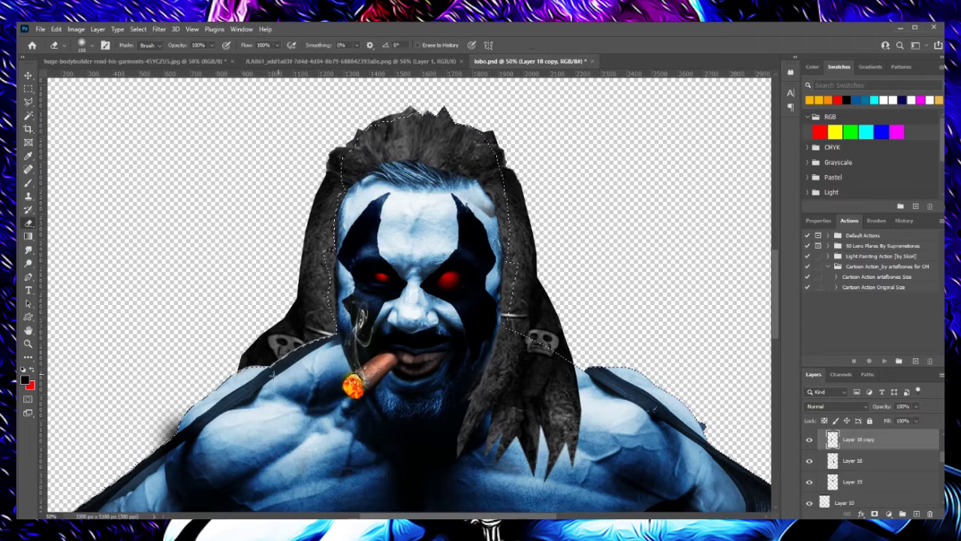
pyautogui.moveTo(481, 338); pyautogui.dragTo(510, 398)
pyautogui.click(139, 28)
# - Copy a lassoed piece of hair to a new layer and move it down over the scalp
pyautogui.click(150, 47)
pyautogui.click(852, 481)
pyautogui.press('l')
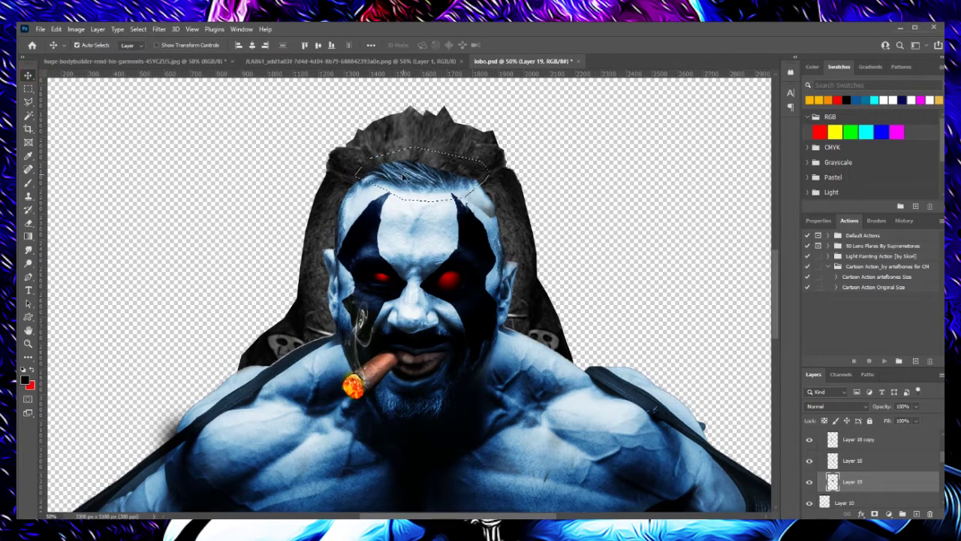
pyautogui.click(29, 101)
pyautogui.hotkey('ctrl', 'j')
pyautogui.hotkey('ctrl', 't')
pyautogui.moveTo(428, 143); pyautogui.dragTo(427, 169)
pyautogui.press('Return')
pyautogui.press('e')
# - Merge the hair layers, then paint the selected hair a darker black on a new layer
pyautogui.rightClick(109, 141)
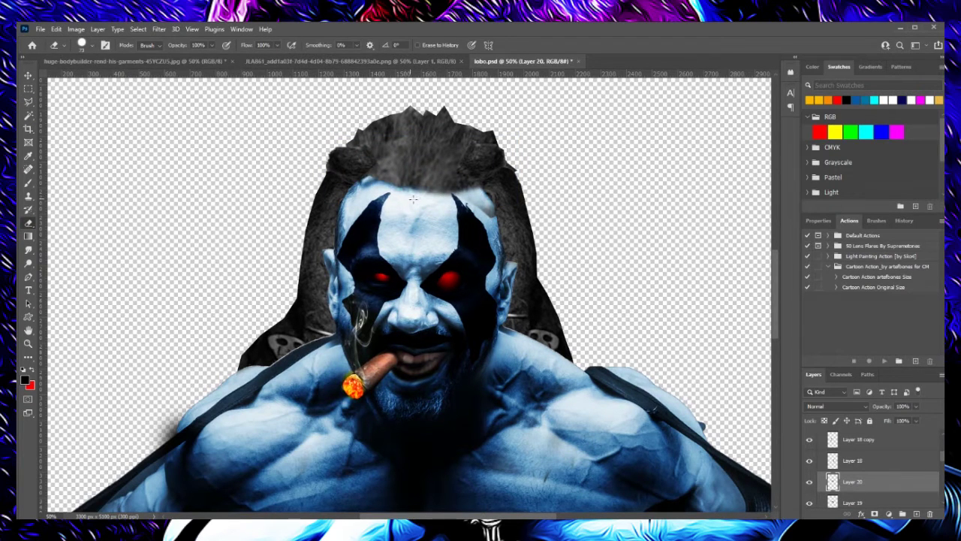
pyautogui.rightClick(869, 435)
pyautogui.click(858, 307)
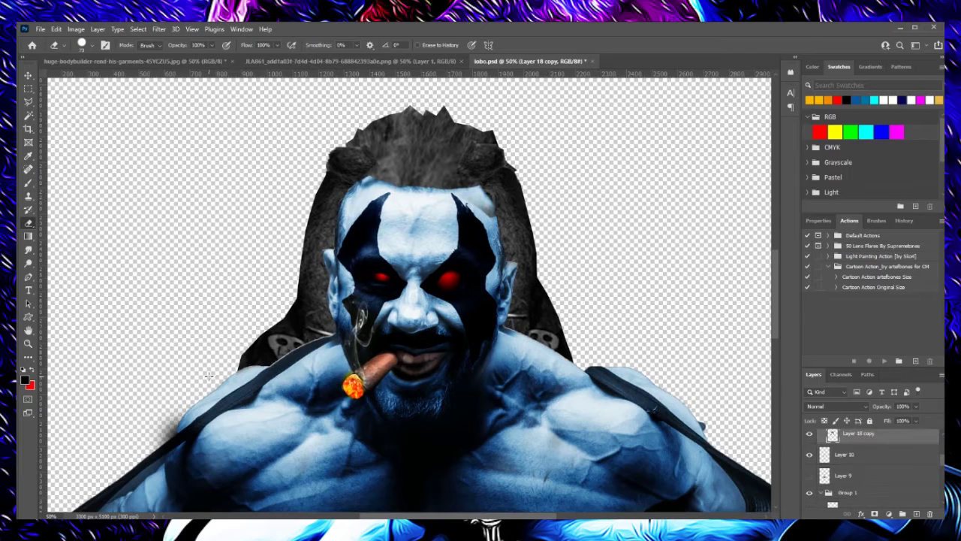
pyautogui.press('w')
pyautogui.keyDown('ctrl'); pyautogui.click(832, 454); pyautogui.keyUp('ctrl')
pyautogui.hotkey('ctrl', 'shift', 'alt', 'n')
pyautogui.press('b')
pyautogui.moveTo(330, 225)
pyautogui.mouseDown()
pyautogui.moveTo(420, 120)
pyautogui.moveTo(540, 315)
pyautogui.mouseUp()
pyautogui.hotkey('ctrl', 'd')
# - Select the figure's outline with Quick Selection and erase stray edges on the chosen layer
pyautogui.scroll(-1, 871, 466)
pyautogui.press('w')
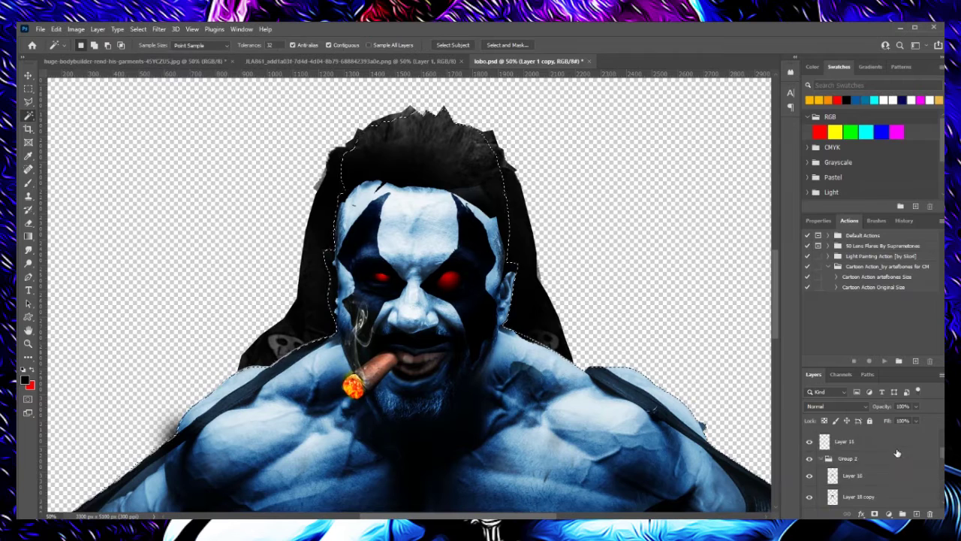
pyautogui.keyDown('ctrl'); pyautogui.click(831, 461); pyautogui.keyUp('ctrl')
pyautogui.press('e')
pyautogui.hotkey('ctrl', 'd')
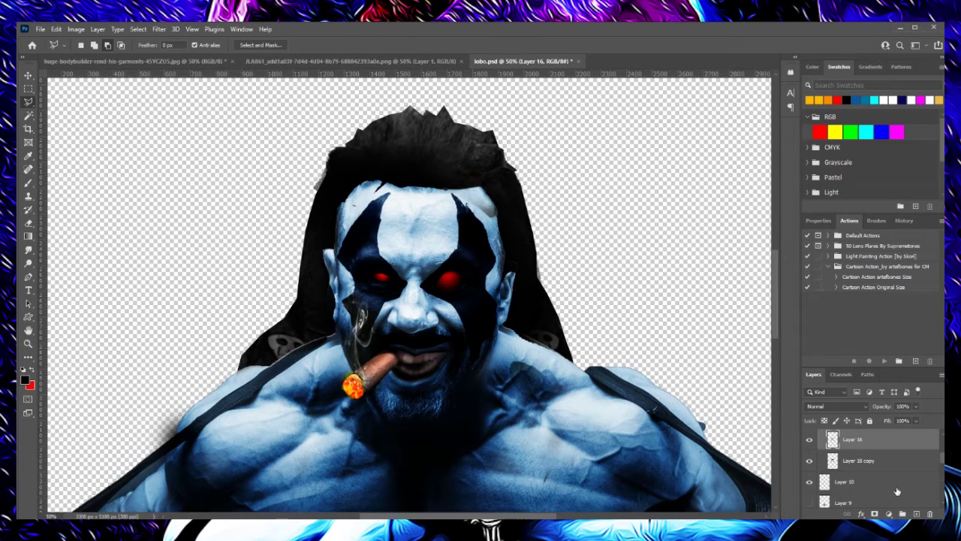
pyautogui.press('e')
pyautogui.scroll(-5, 896, 481)
pyautogui.click(871, 457)
pyautogui.scroll(5, 884, 449)
# - Make Layer 15 active, zoom to 33.3%, and pick a larger hard round brush tip
pyautogui.click(863, 440)
pyautogui.scroll(-2, 542, 237)
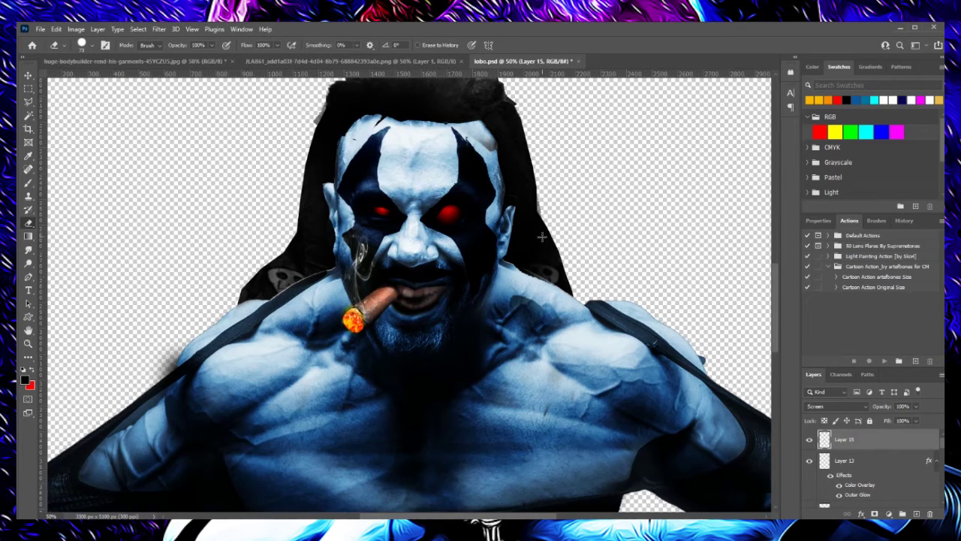
pyautogui.scroll(-1, 541, 236)
pyautogui.hotkey('ctrl', '-')
pyautogui.hotkey('ctrl', '-')
pyautogui.hotkey('ctrl', '+')
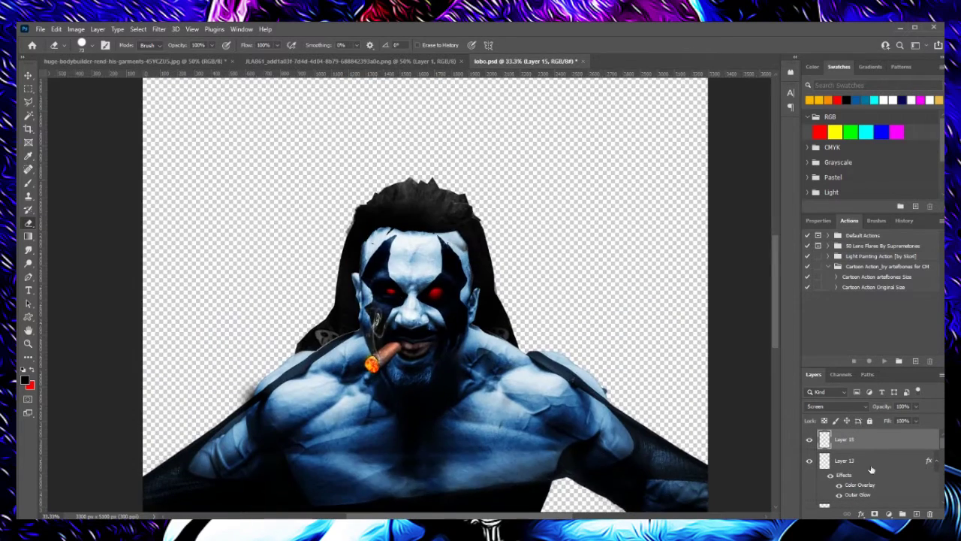
pyautogui.scroll(-3, 885, 467)
pyautogui.click(50, 45)
pyautogui.click(45, 139)
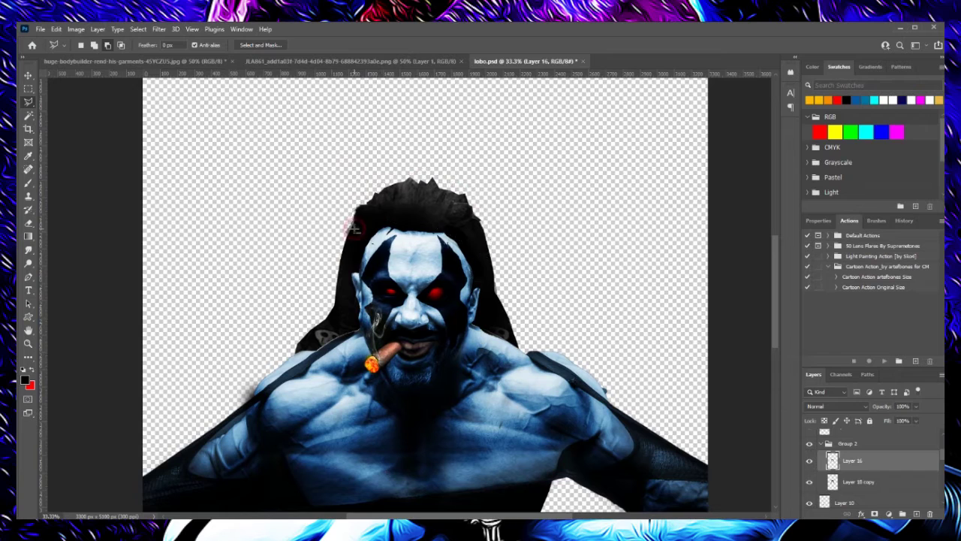
# - Paint white highlight streaks along the hair spikes on Layer 18 and blend them as Soft Light
pyautogui.click(852, 502)
pyautogui.press('b')
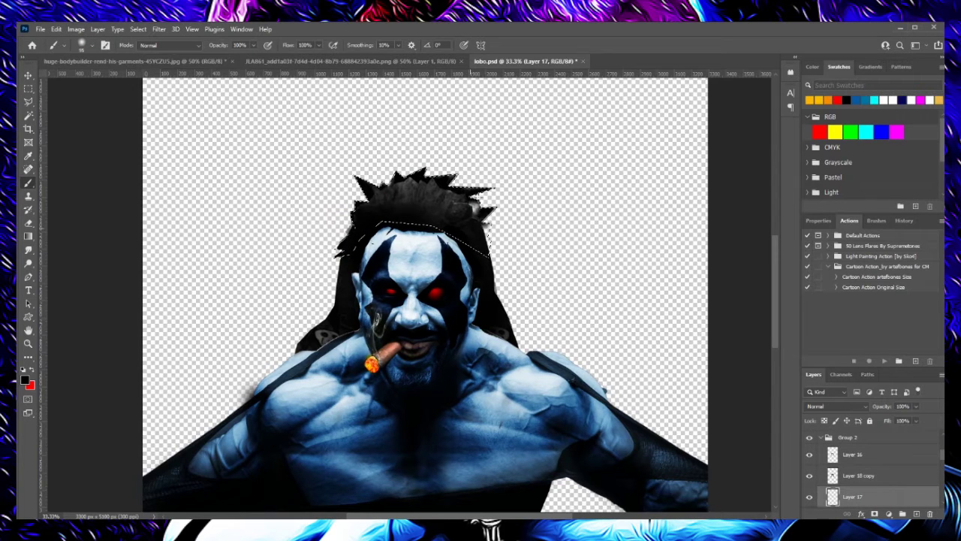
pyautogui.hotkey('alt', ']')
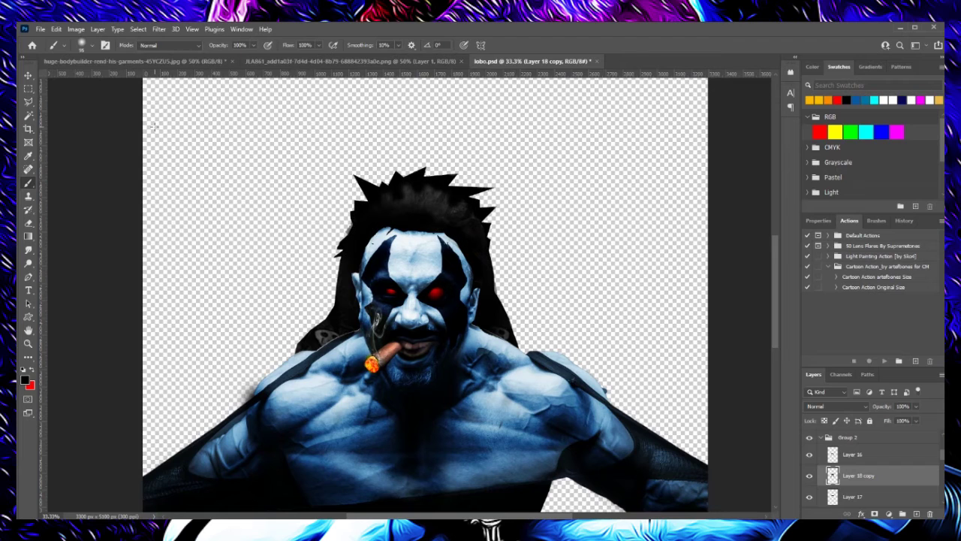
pyautogui.press('z')
pyautogui.click(506, 199)
pyautogui.click(281, 238)
pyautogui.hotkey('alt', ']')
pyautogui.hotkey('alt', ']')
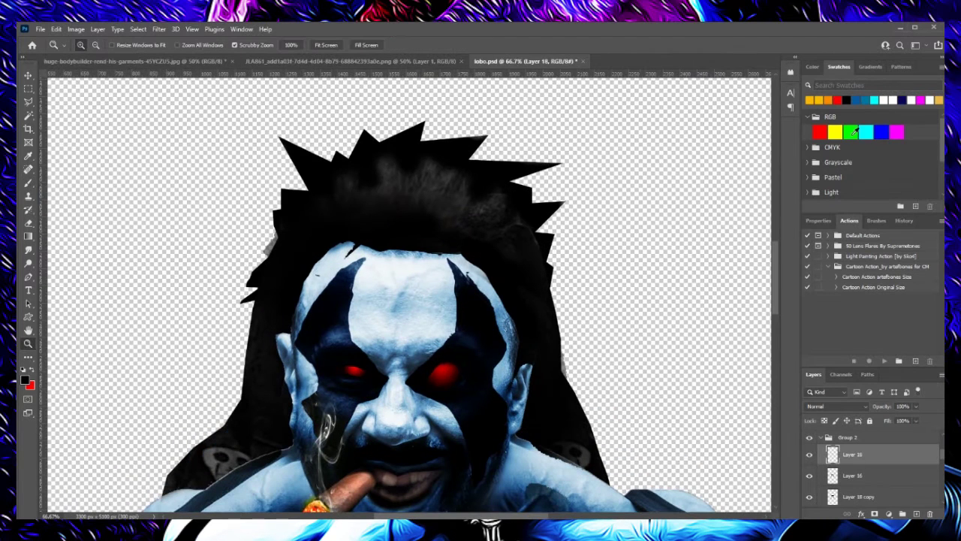
pyautogui.click(28, 183)
pyautogui.moveTo(279, 139); pyautogui.dragTo(375, 246)
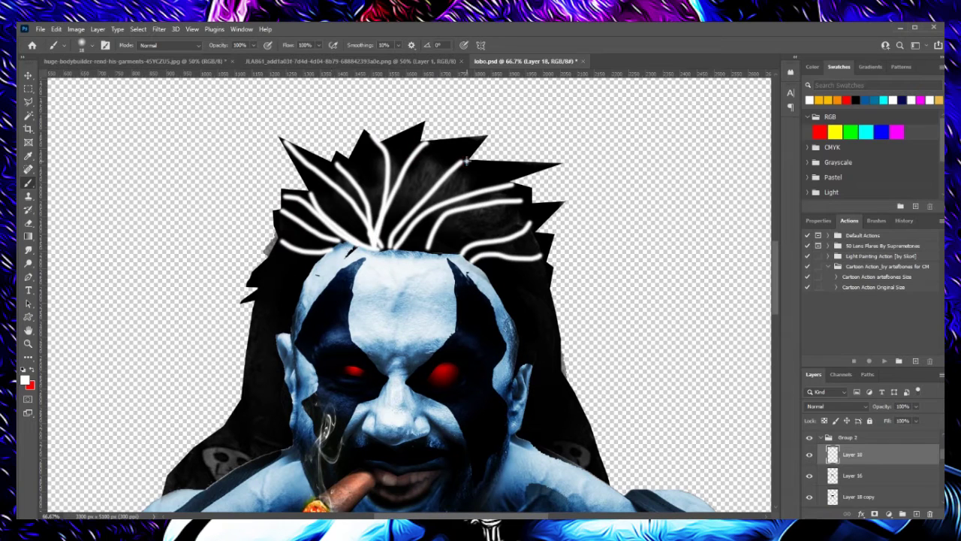
pyautogui.click(833, 406)
pyautogui.click(828, 417)
# - Brush dark shading along the shoulder and hair edges inside the figure selection on Layer 3
pyautogui.press('z')
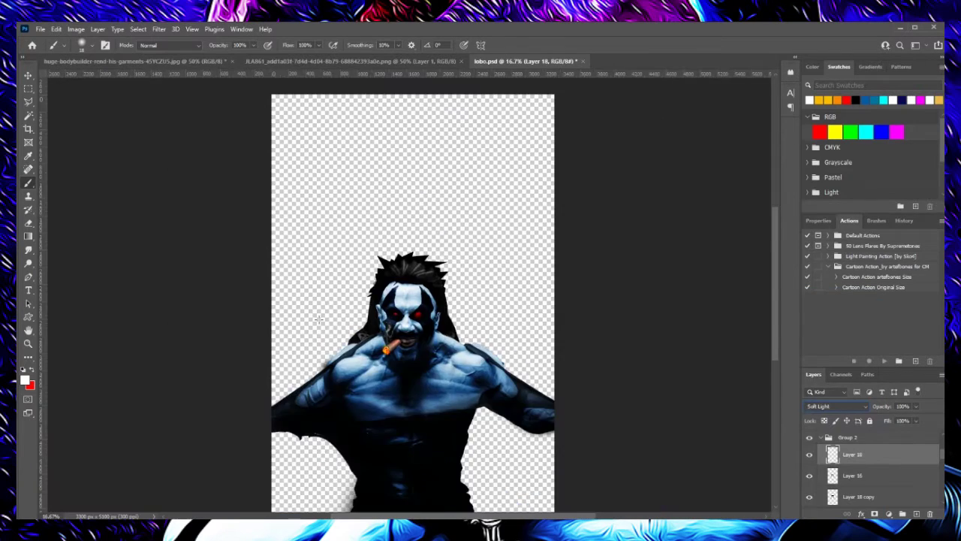
pyautogui.moveTo(386, 300); pyautogui.dragTo(755, 413)
pyautogui.click(138, 28)
pyautogui.click(150, 50)
pyautogui.click(852, 454)
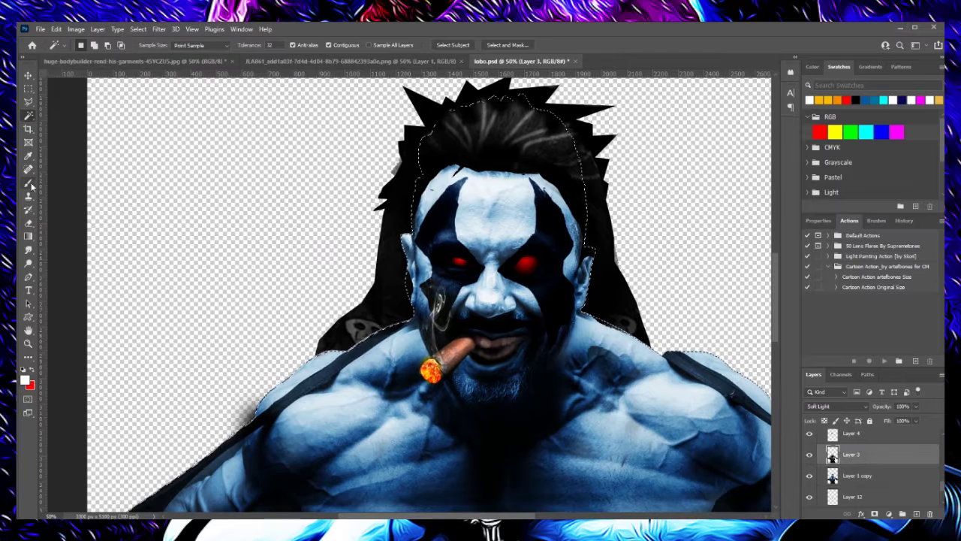
pyautogui.press('b')
pyautogui.moveTo(588, 315); pyautogui.dragTo(315, 349)
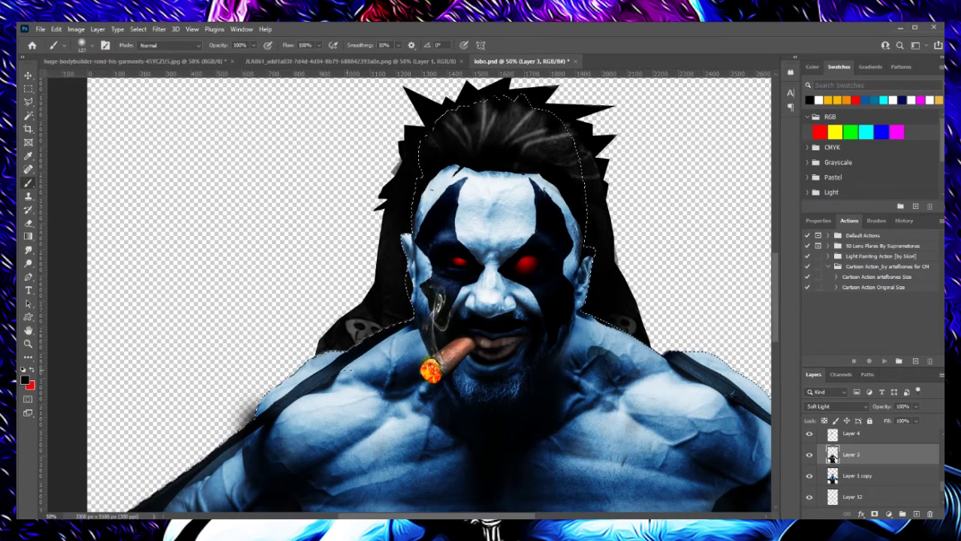
# - Adjust the selection on Layer 1 copy using the selection tools
pyautogui.click(856, 496)
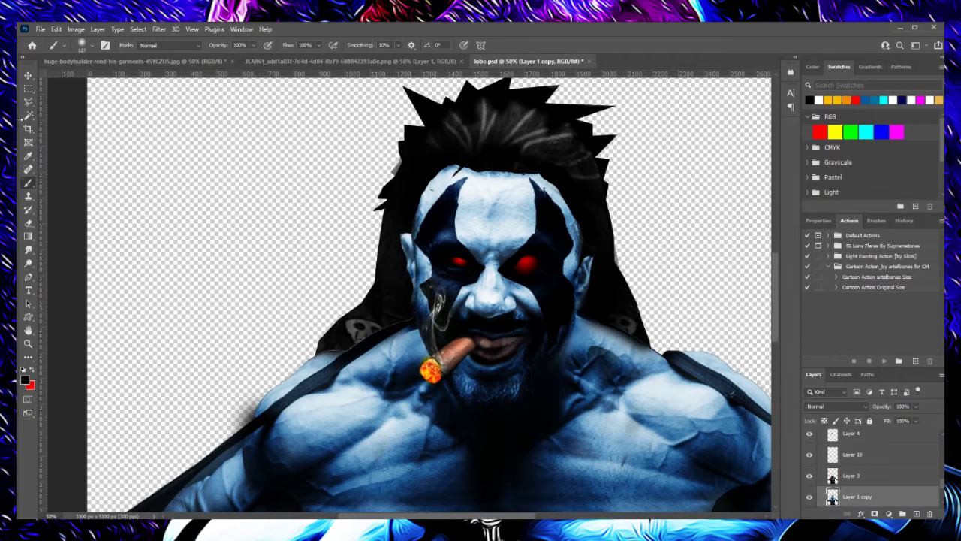
pyautogui.press('w')
pyautogui.click(138, 29)
pyautogui.click(255, 217)
pyautogui.press('Return')
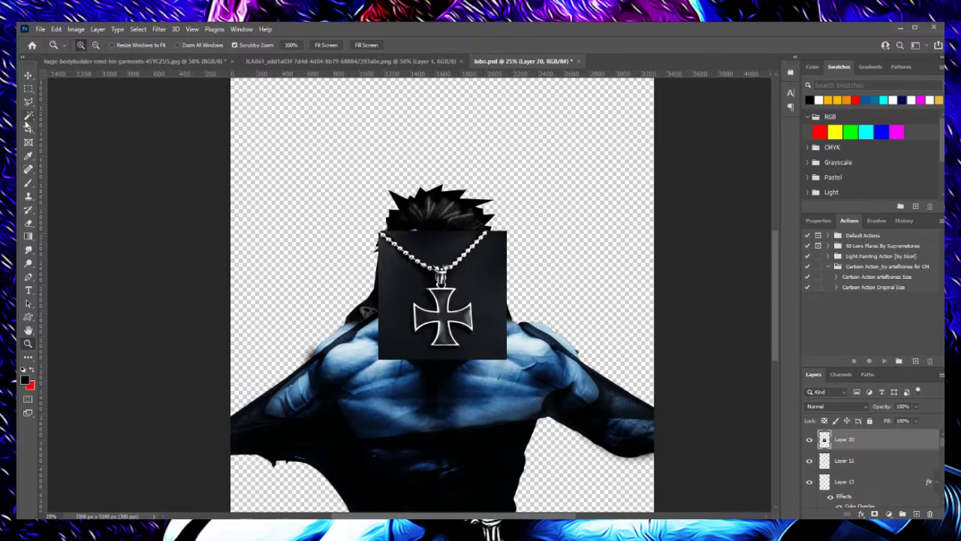
pyautogui.rightClick(27, 115)
pyautogui.click(81, 126)
# - Fill the selected cross with a dark-to-red gradient and deselect it
pyautogui.rightClick(28, 115)
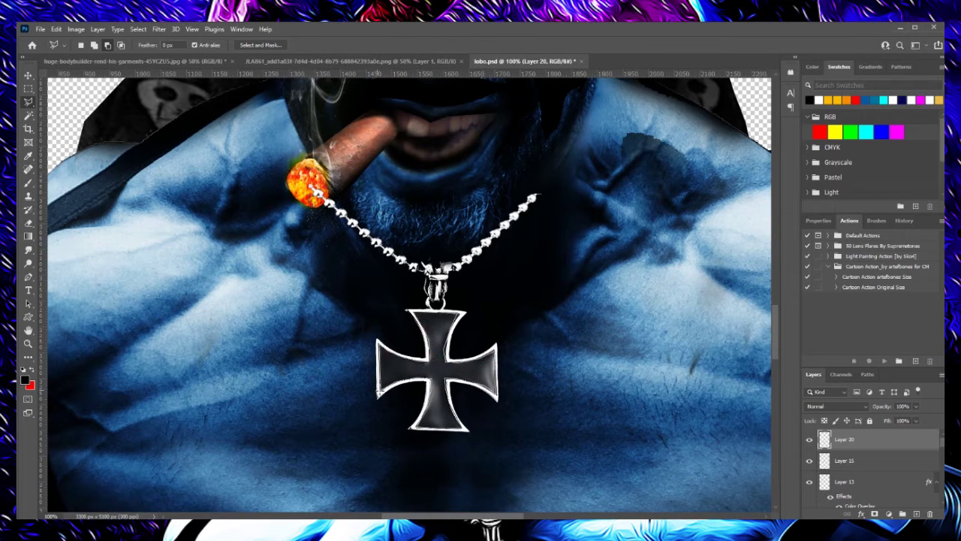
pyautogui.click(25, 234)
pyautogui.hotkey('alt', 'BackSpace')
pyautogui.moveTo(438, 324); pyautogui.dragTo(438, 424)
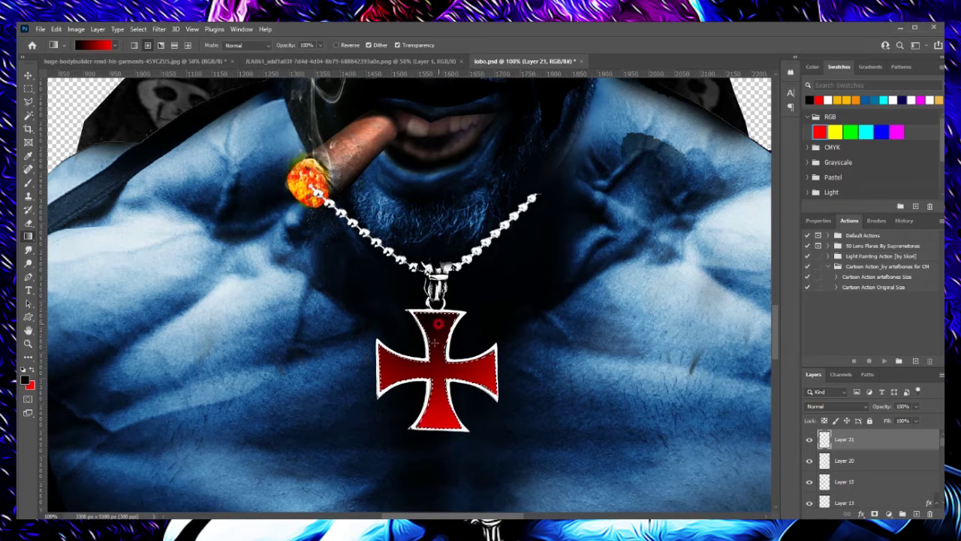
pyautogui.hotkey('ctrl', 'd')
# - Merge the red cross into the necklace layer and move it down and right
pyautogui.click(97, 28)
pyautogui.click(112, 400)
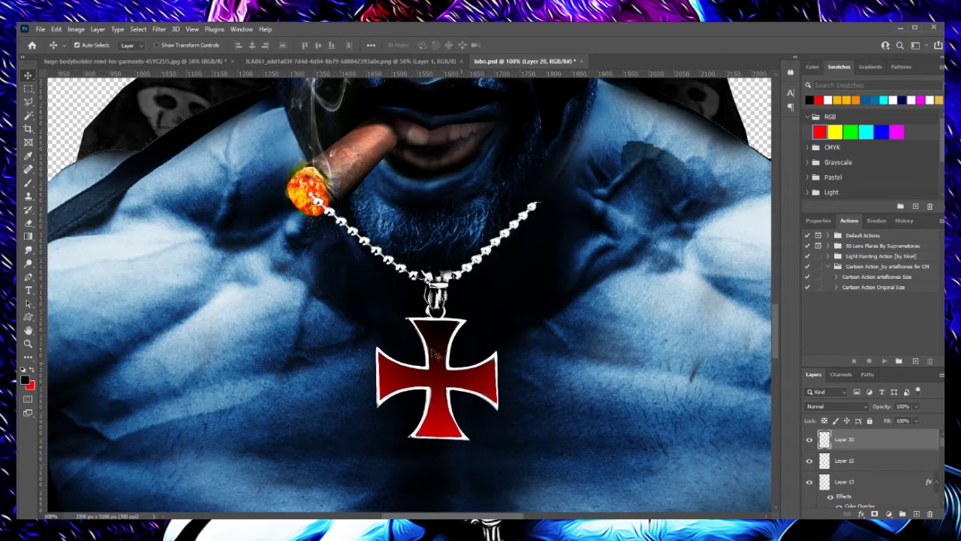
pyautogui.press('v')
pyautogui.moveTo(433, 331); pyautogui.dragTo(444, 387)
# - Paste a chain strand and rotate it up toward the right shoulder
pyautogui.hotkey('ctrl', 'v')
pyautogui.moveTo(510, 301); pyautogui.dragTo(575, 257)
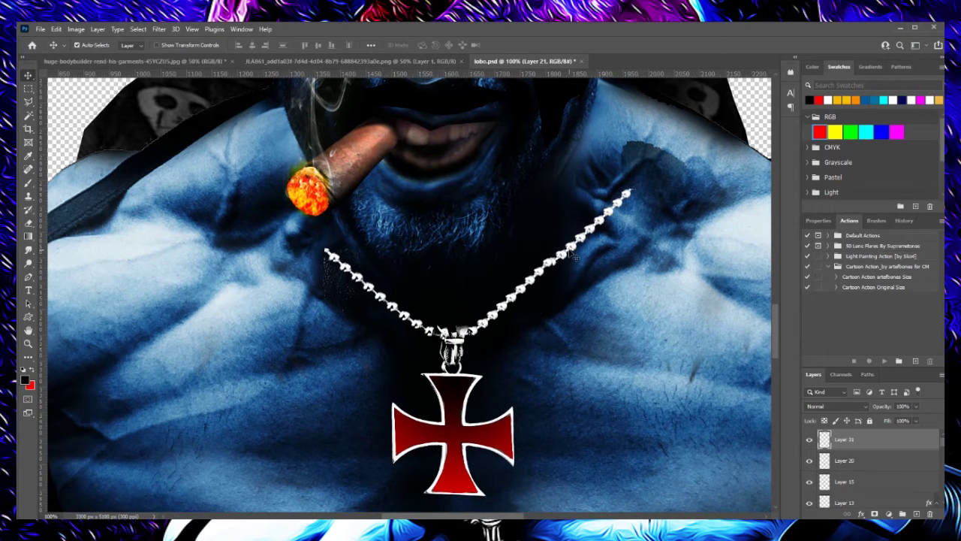
pyautogui.hotkey('ctrl', 't')
pyautogui.scroll(1, 634, 202)
pyautogui.moveTo(683, 142); pyautogui.dragTo(634, 202)
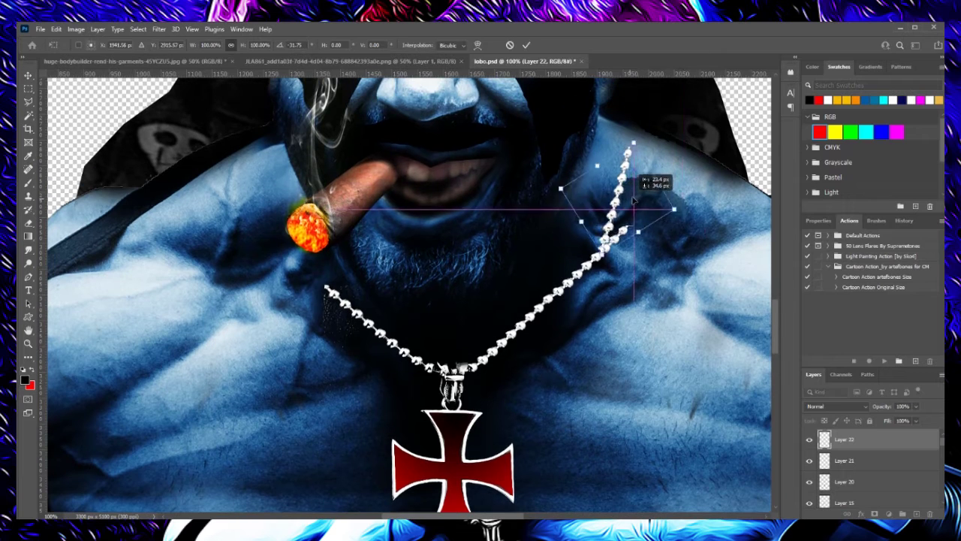
pyautogui.press('Return')
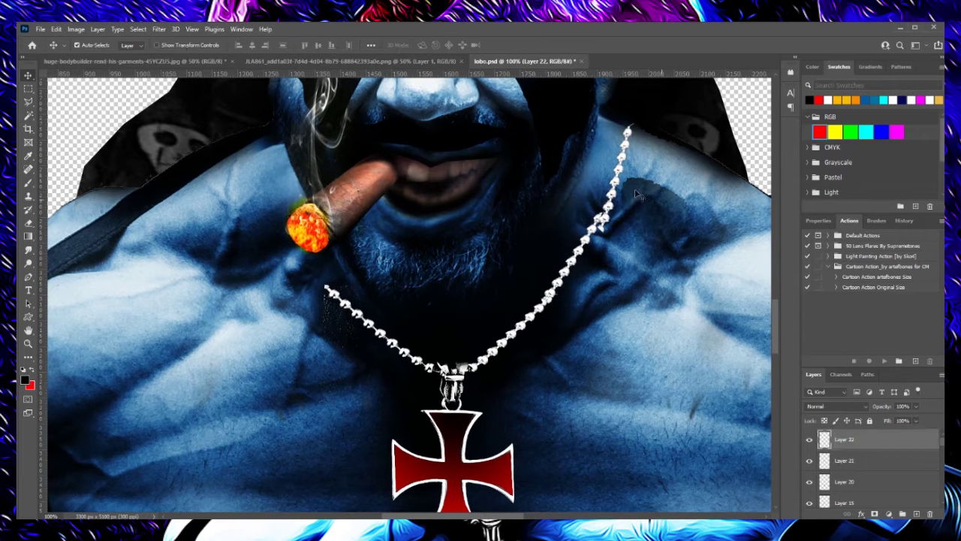
pyautogui.press('Return')
# - Duplicate Layers 21 and 22 and place the copy as the left shoulder strand
pyautogui.keyDown('shift'); pyautogui.click(850, 461); pyautogui.keyUp('shift')
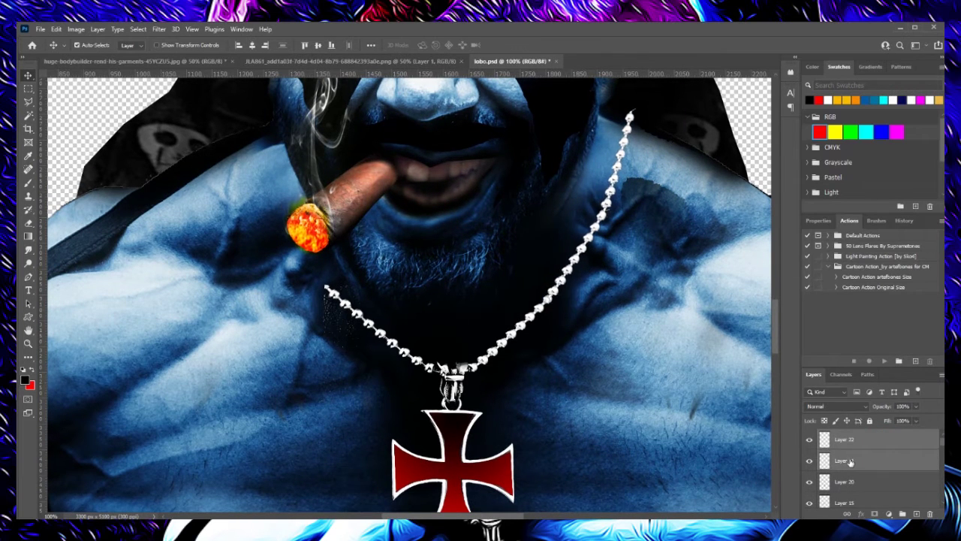
pyautogui.hscroll(3, 616, 113)
pyautogui.click(98, 28)
pyautogui.click(118, 70)
pyautogui.click(558, 156)
pyautogui.press('v')
pyautogui.hscroll(-3, 450, 262)
pyautogui.moveTo(526, 225); pyautogui.dragTo(330, 253)
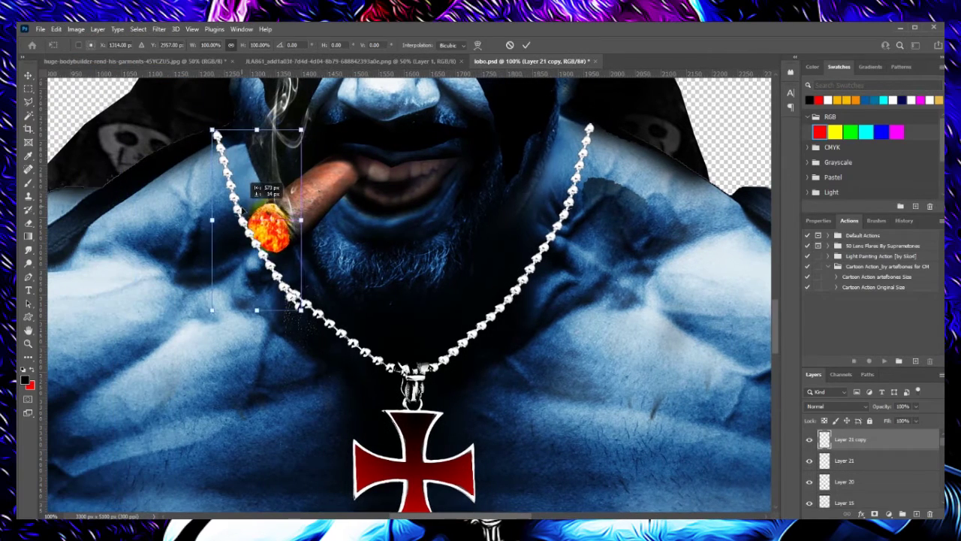
pyautogui.press('Left')
pyautogui.press('Left')
pyautogui.press('Left')
# - Merge the necklace pieces into NECKLACE and give it a Drop Shadow
pyautogui.hotkey('ctrl', 'e')
pyautogui.click(97, 28)
pyautogui.click(301, 221)
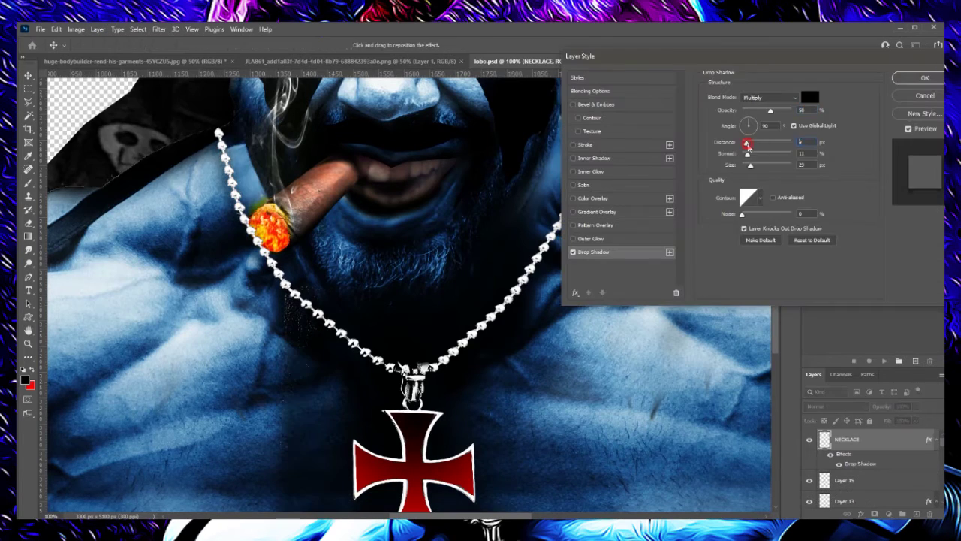
pyautogui.click(807, 76)
pyautogui.hotkey('ctrl', '-')
pyautogui.hotkey('ctrl', '-')
pyautogui.hotkey('ctrl', '-')
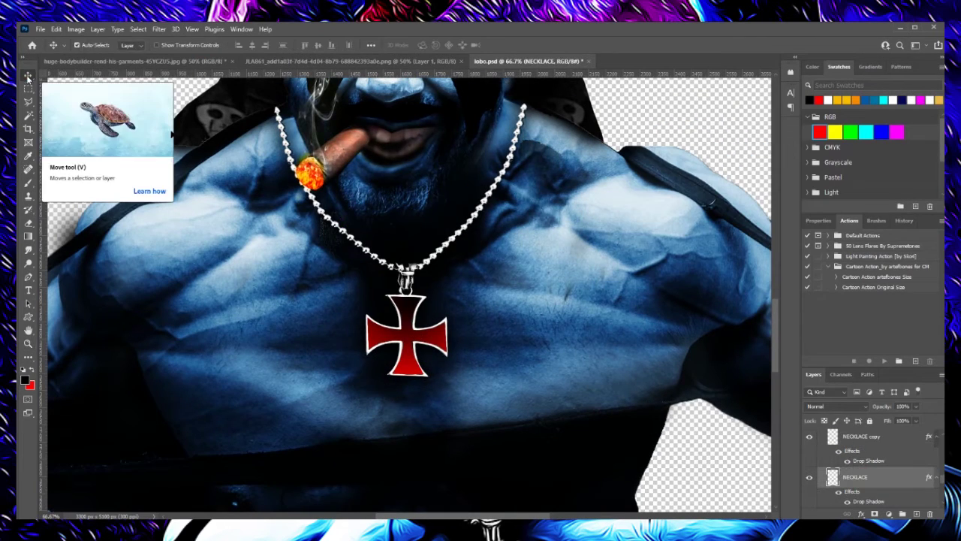
# - Centre a small rotated cross over the main cross and zoom to fit
pyautogui.hotkey('ctrl', 't')
pyautogui.press('Return')
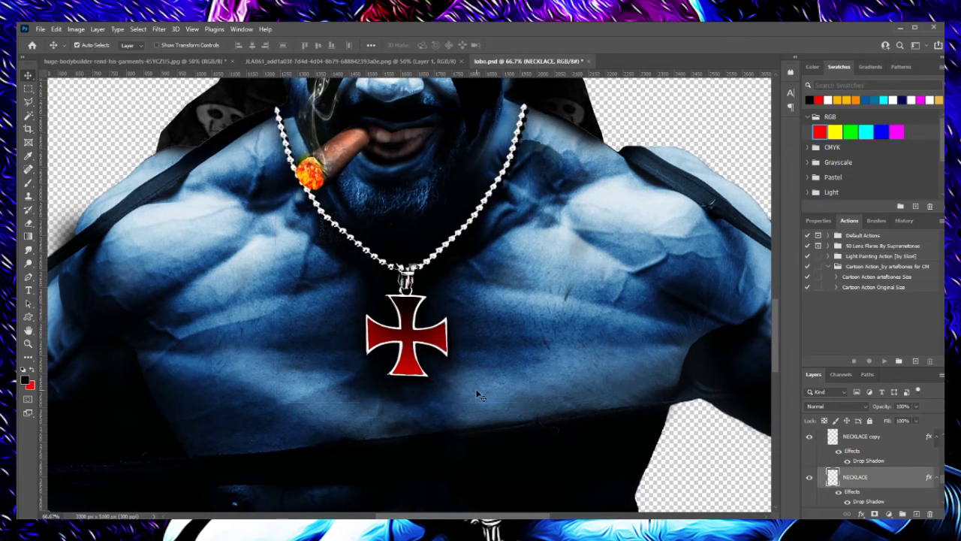
pyautogui.hotkey('ctrl', '-')
pyautogui.hotkey('ctrl', '-')
pyautogui.hotkey('ctrl', '-')
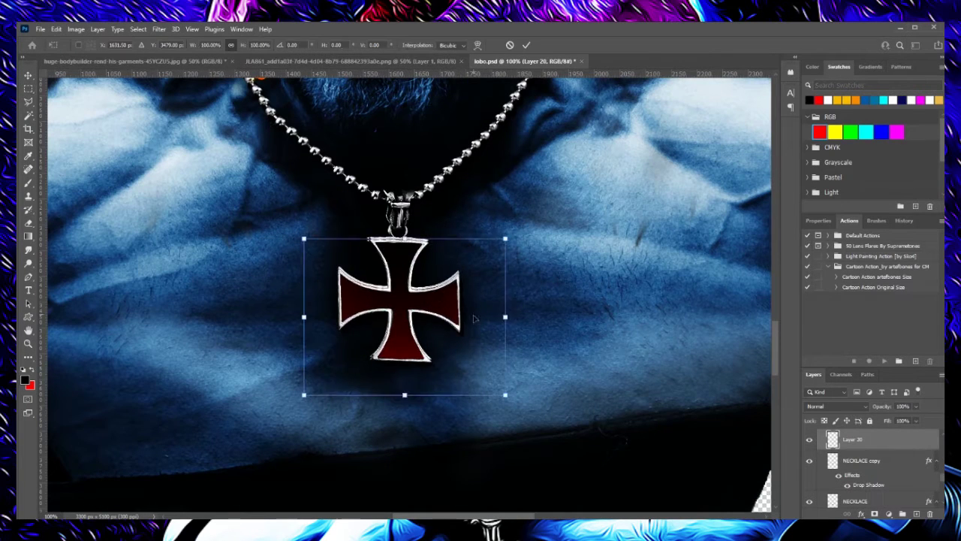
pyautogui.moveTo(353, 310); pyautogui.dragTo(418, 328)
pyautogui.press('Return')
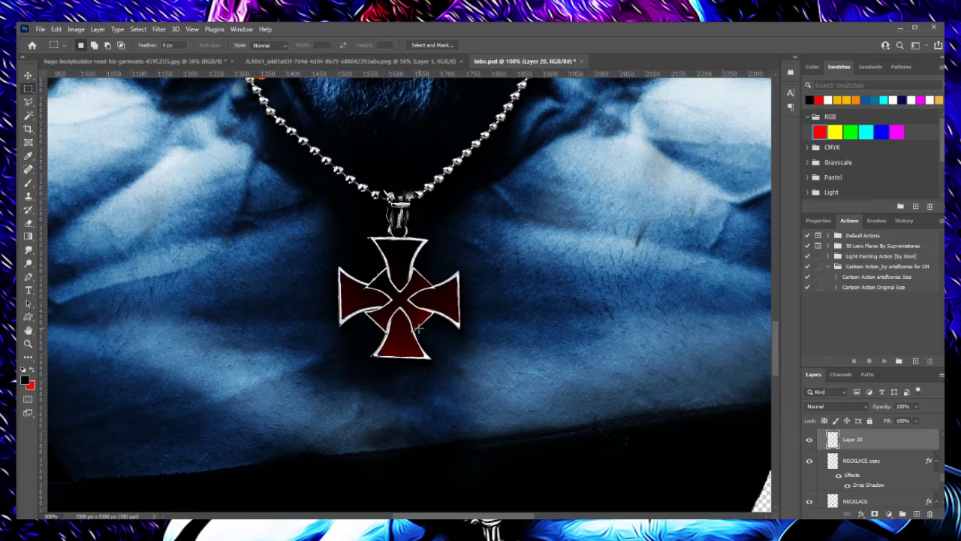
pyautogui.hotkey('ctrl', '0')
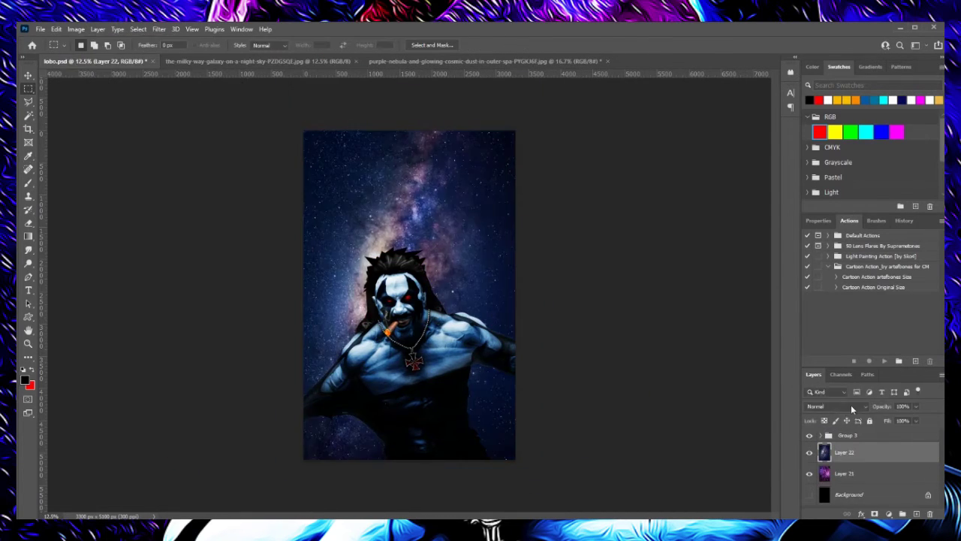
# - Blend the galaxy layer as Hard Light and the dolphin layer as Overlay
pyautogui.click(837, 406)
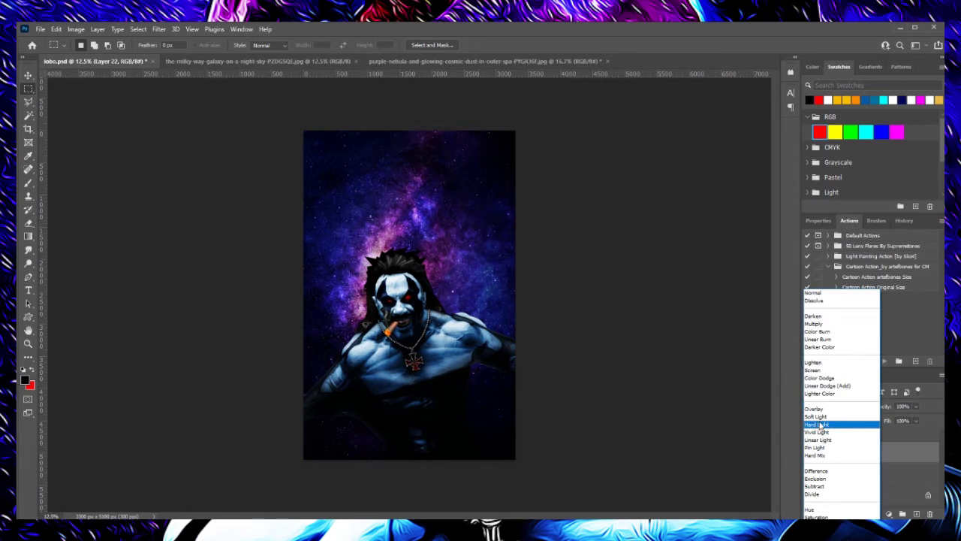
pyautogui.click(818, 425)
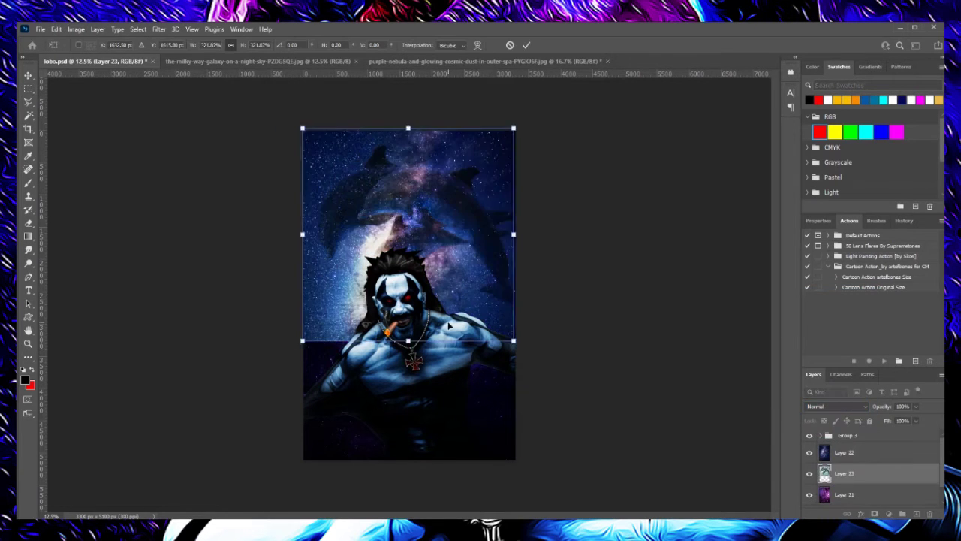
pyautogui.click(835, 405)
pyautogui.click(816, 409)
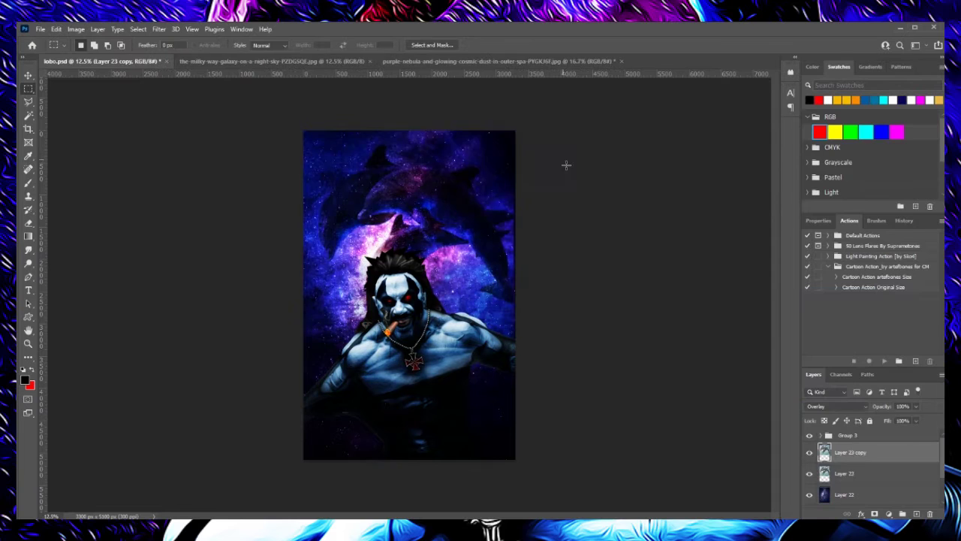
# - Duplicate the dolphin layer, hide the copies, and set Layer 23 to Linear Light
pyautogui.hotkey('ctrl', 'j')
pyautogui.press('e')
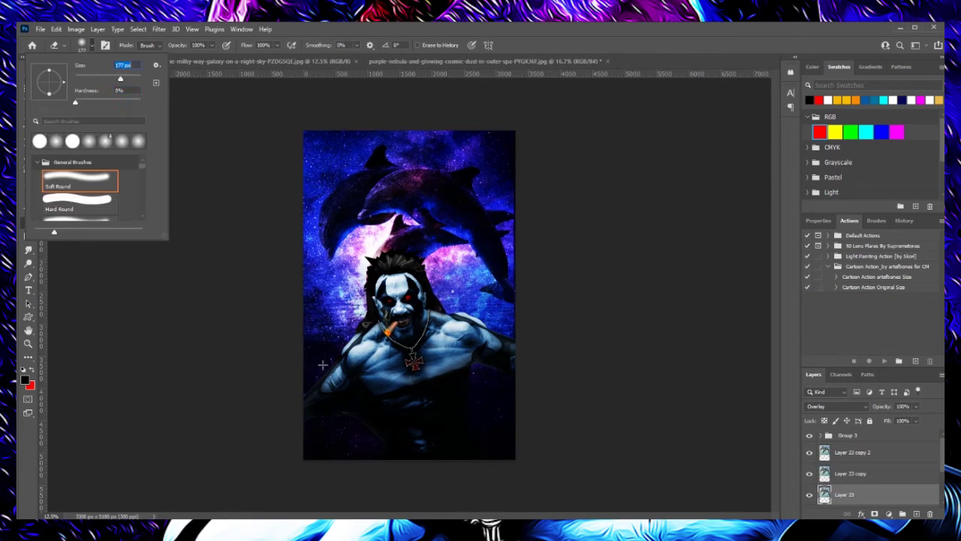
pyautogui.moveTo(809, 452); pyautogui.dragTo(809, 473)
pyautogui.click(849, 494)
pyautogui.click(835, 406)
pyautogui.click(826, 437)
pyautogui.click(28, 114)
pyautogui.click(138, 28)
pyautogui.click(154, 67)
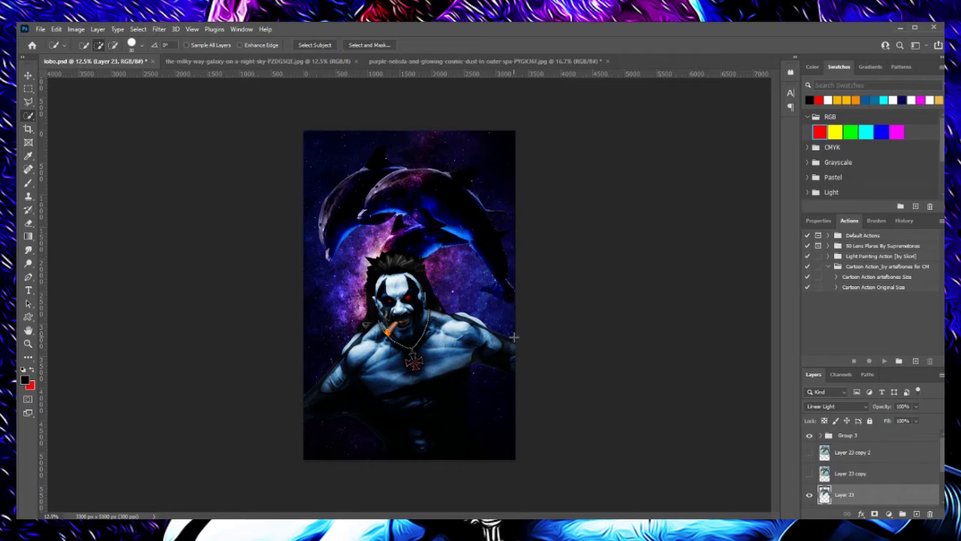